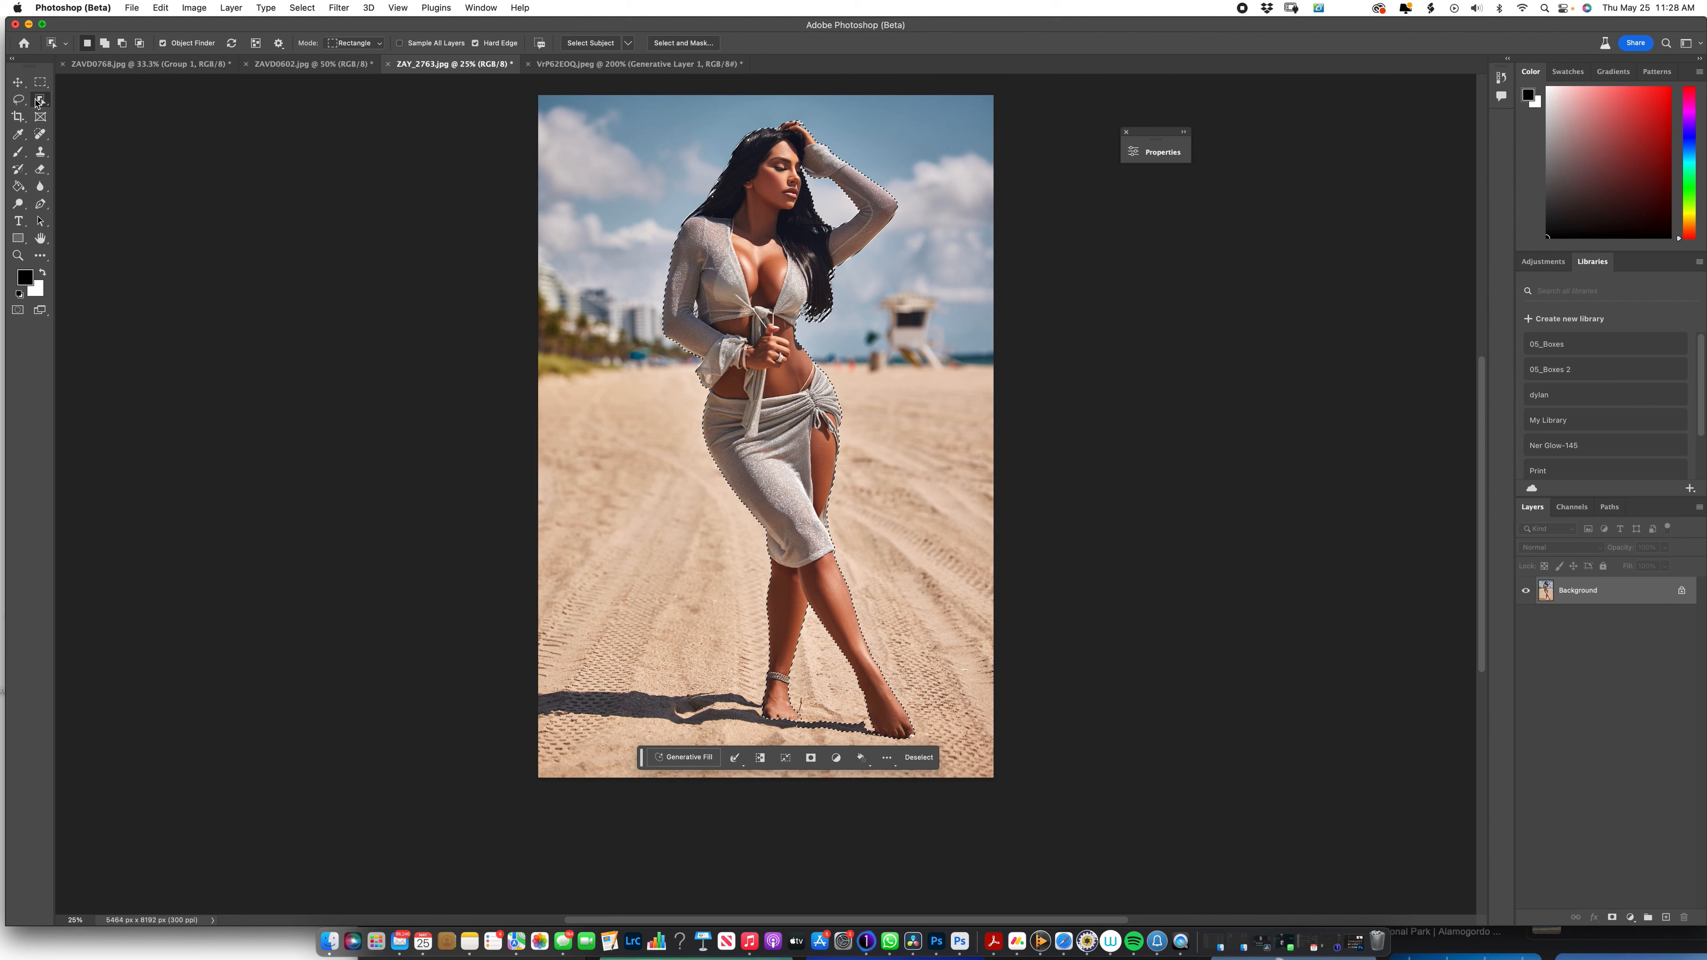
# Invert the selection of the woman so that the beach background around her is selected instead.
pyautogui.click(41, 99)
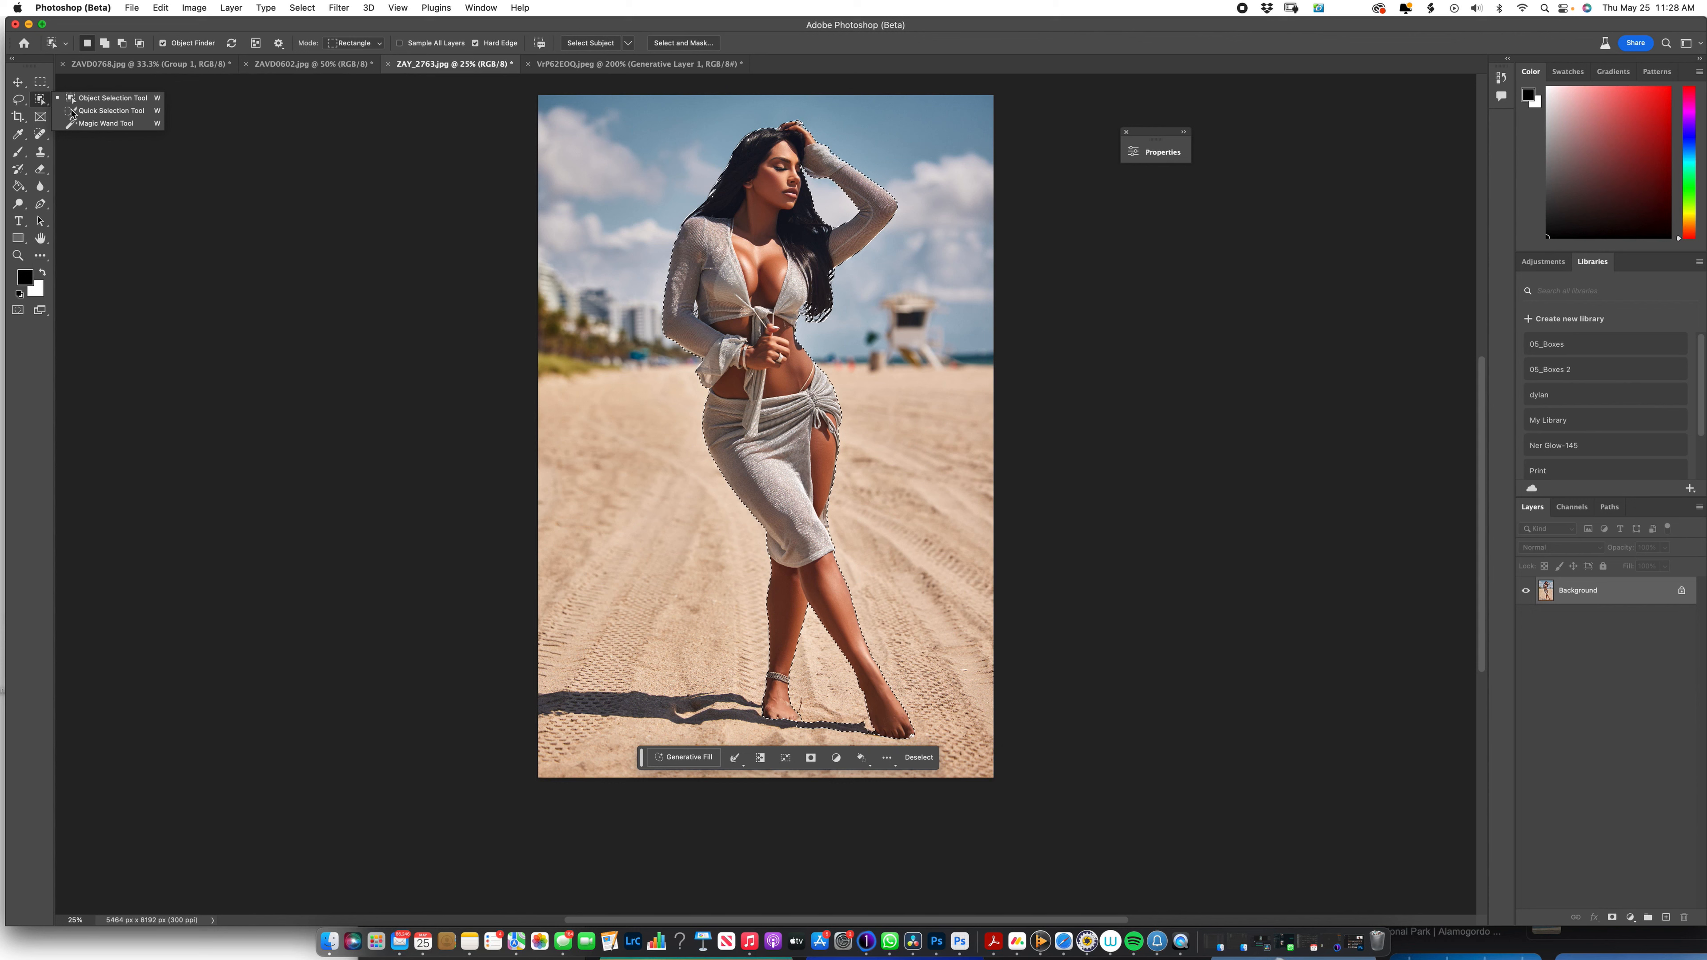
pyautogui.scroll(3, 673, 336)
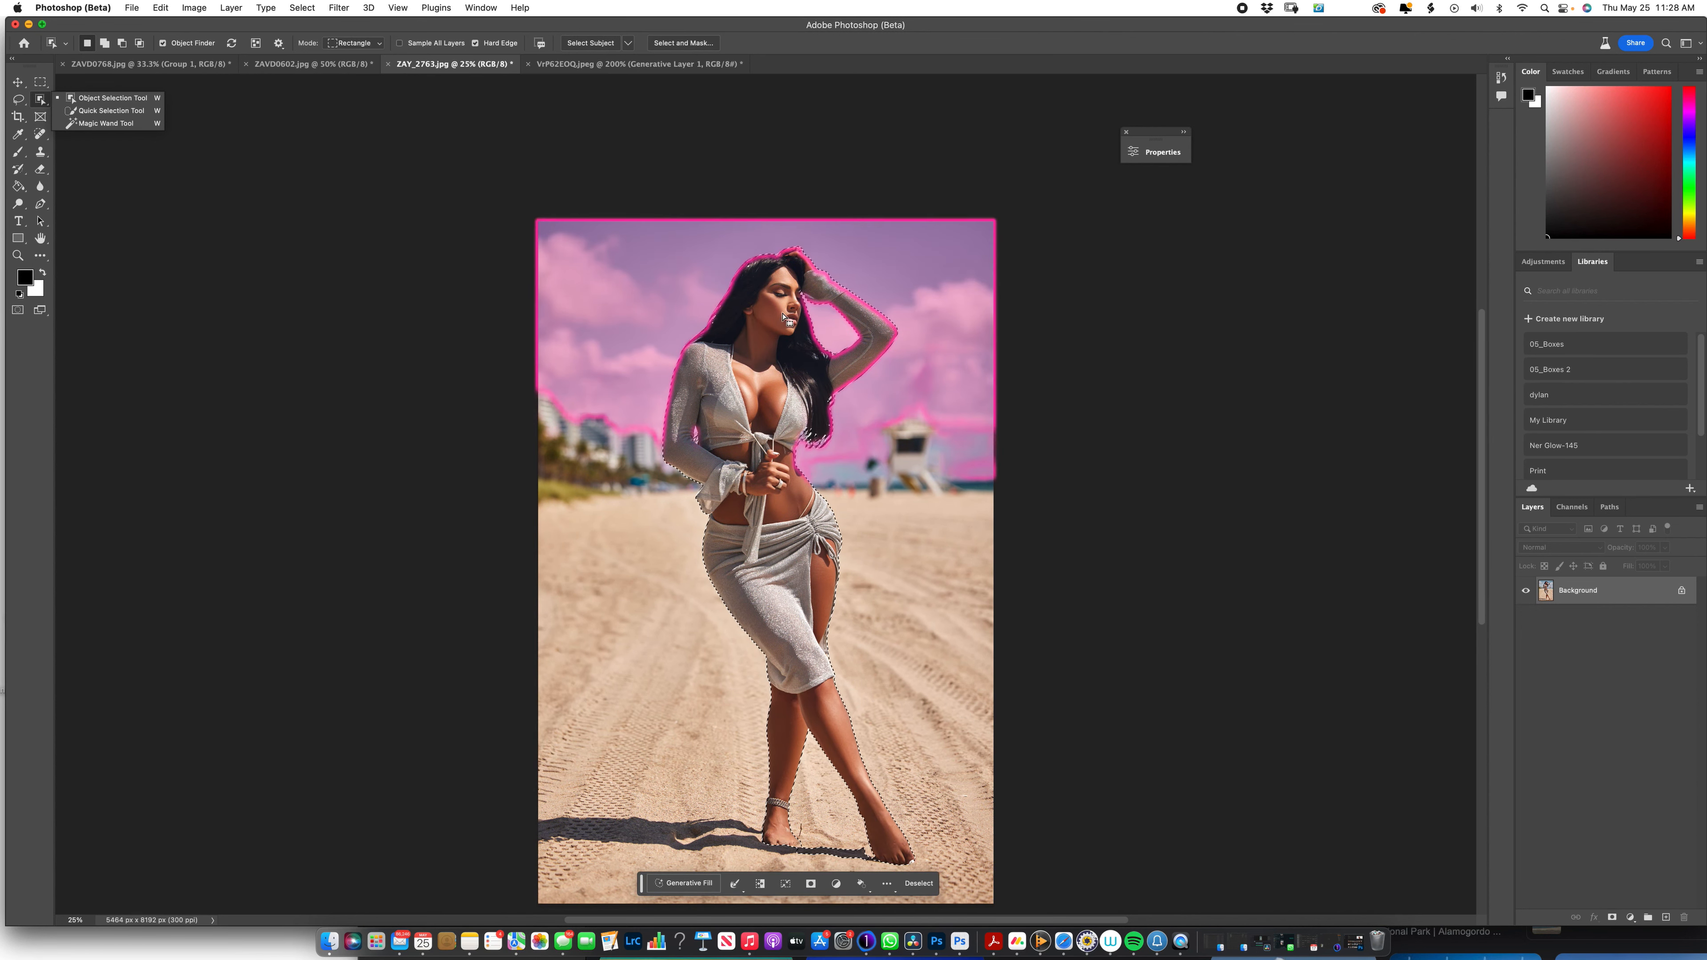
pyautogui.click(302, 8)
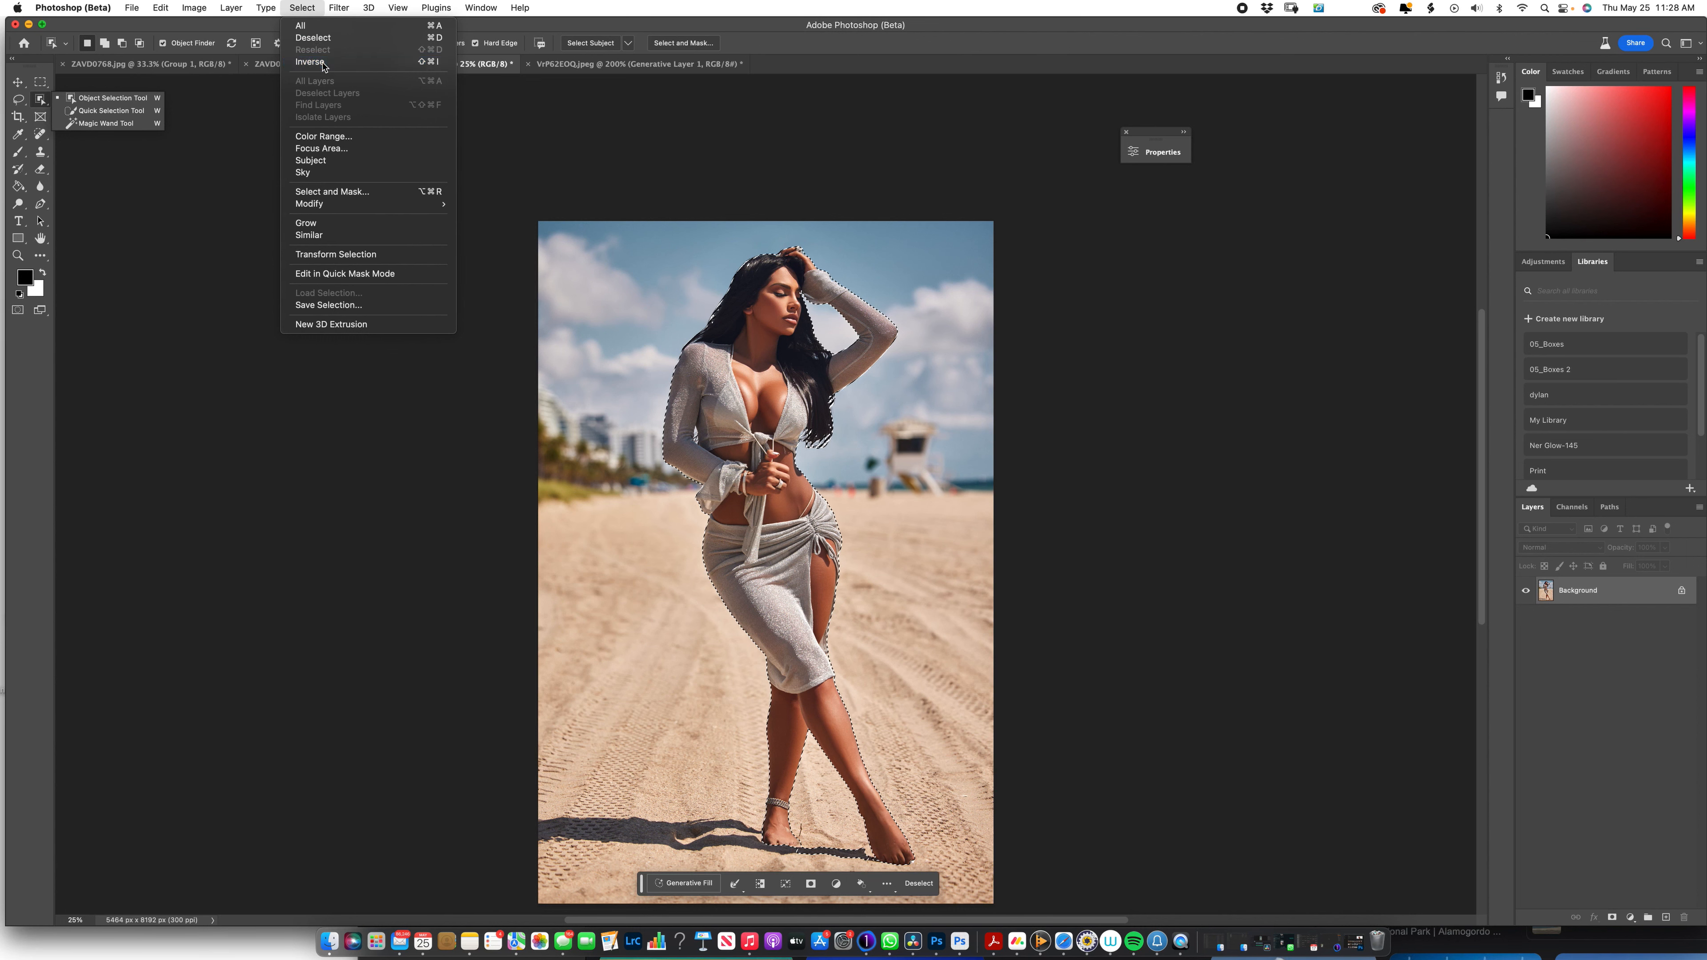
pyautogui.click(511, 182)
pyautogui.press('super+shift+i')
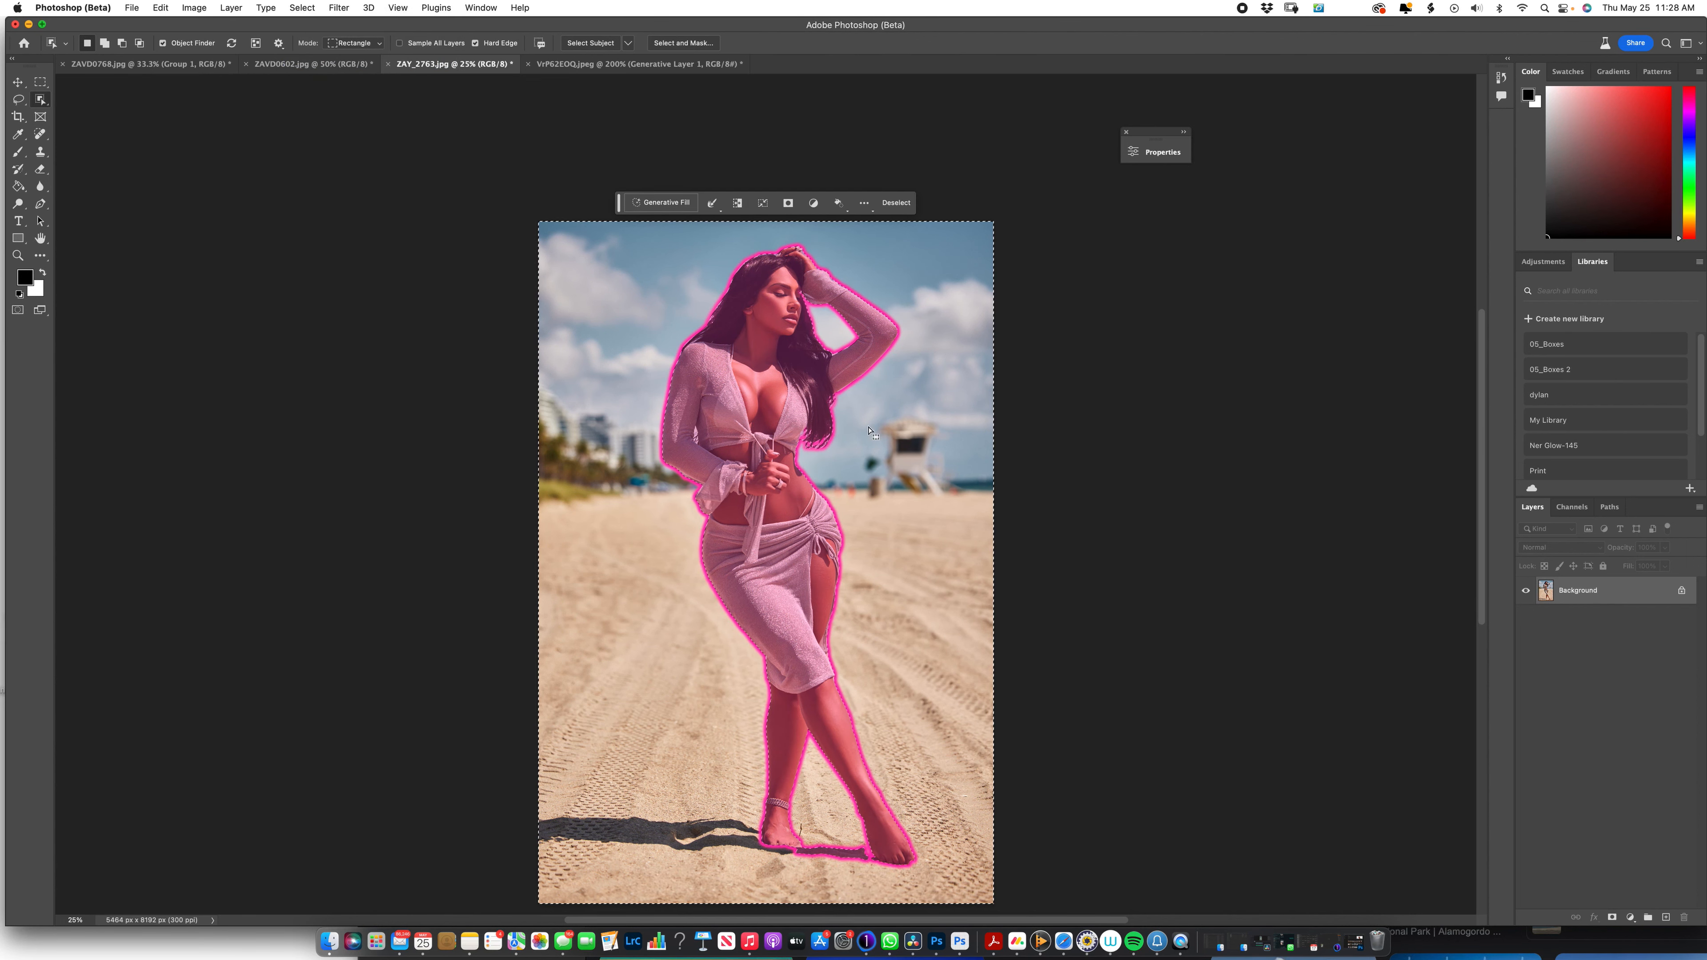
# Run Generative Fill on the selected background with the prompt "white sands new mexico".
pyautogui.scroll(-2, 874, 417)
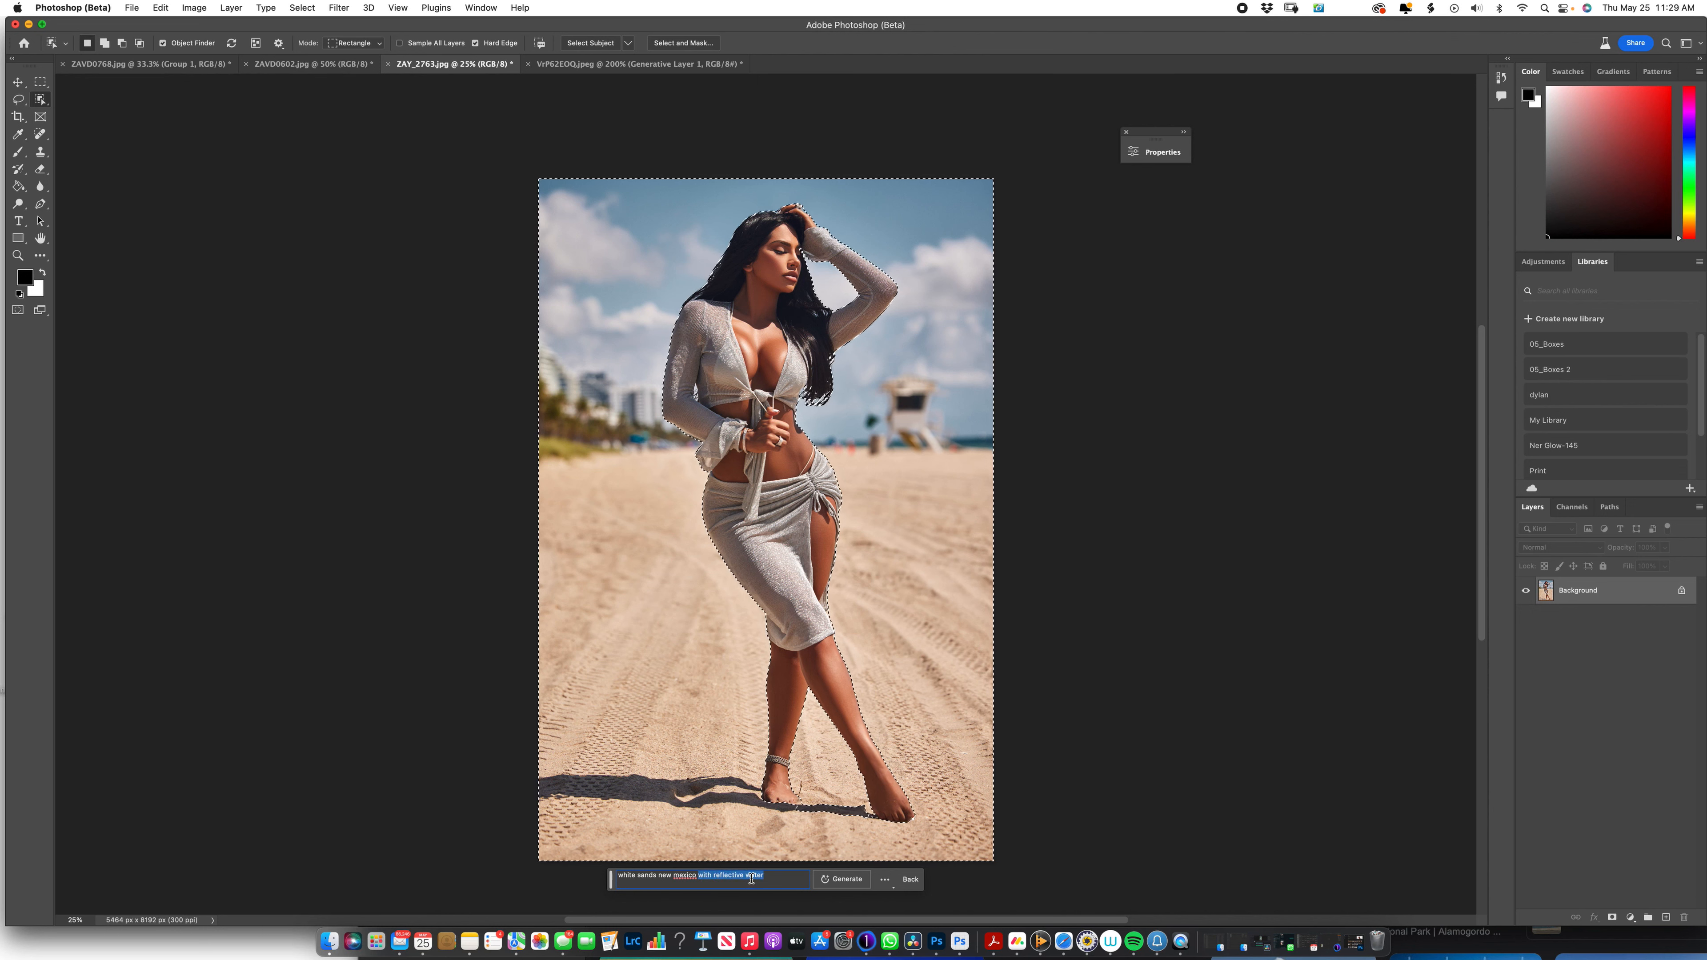
pyautogui.click(770, 707)
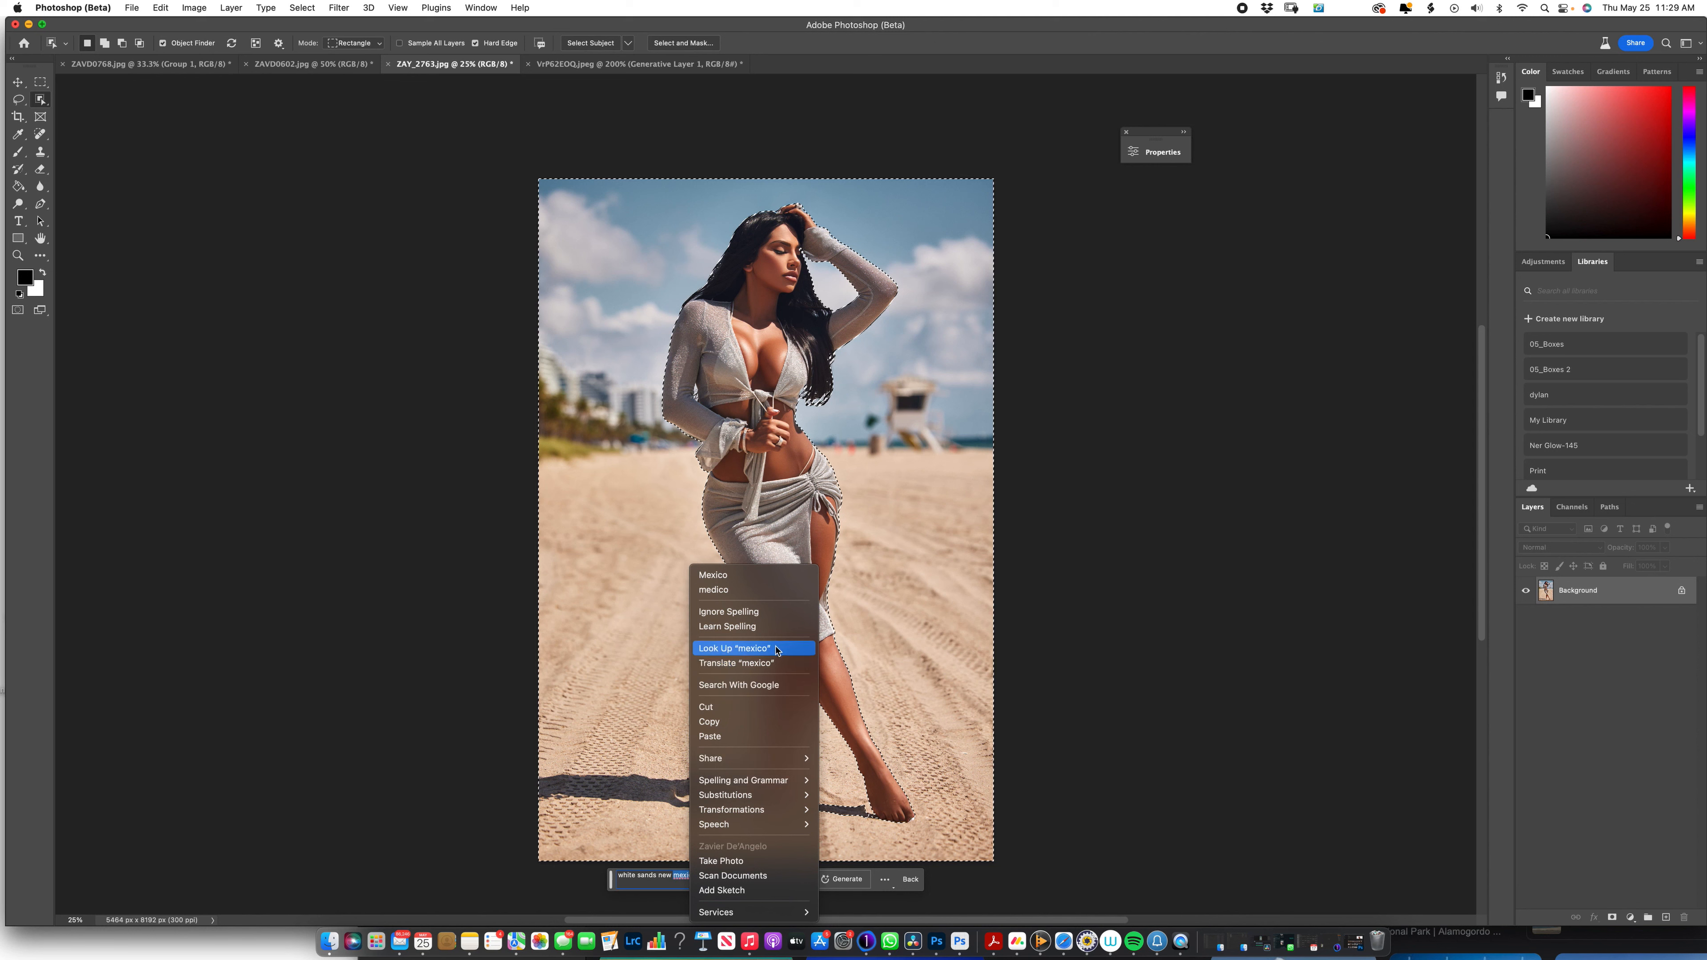
pyautogui.click(666, 889)
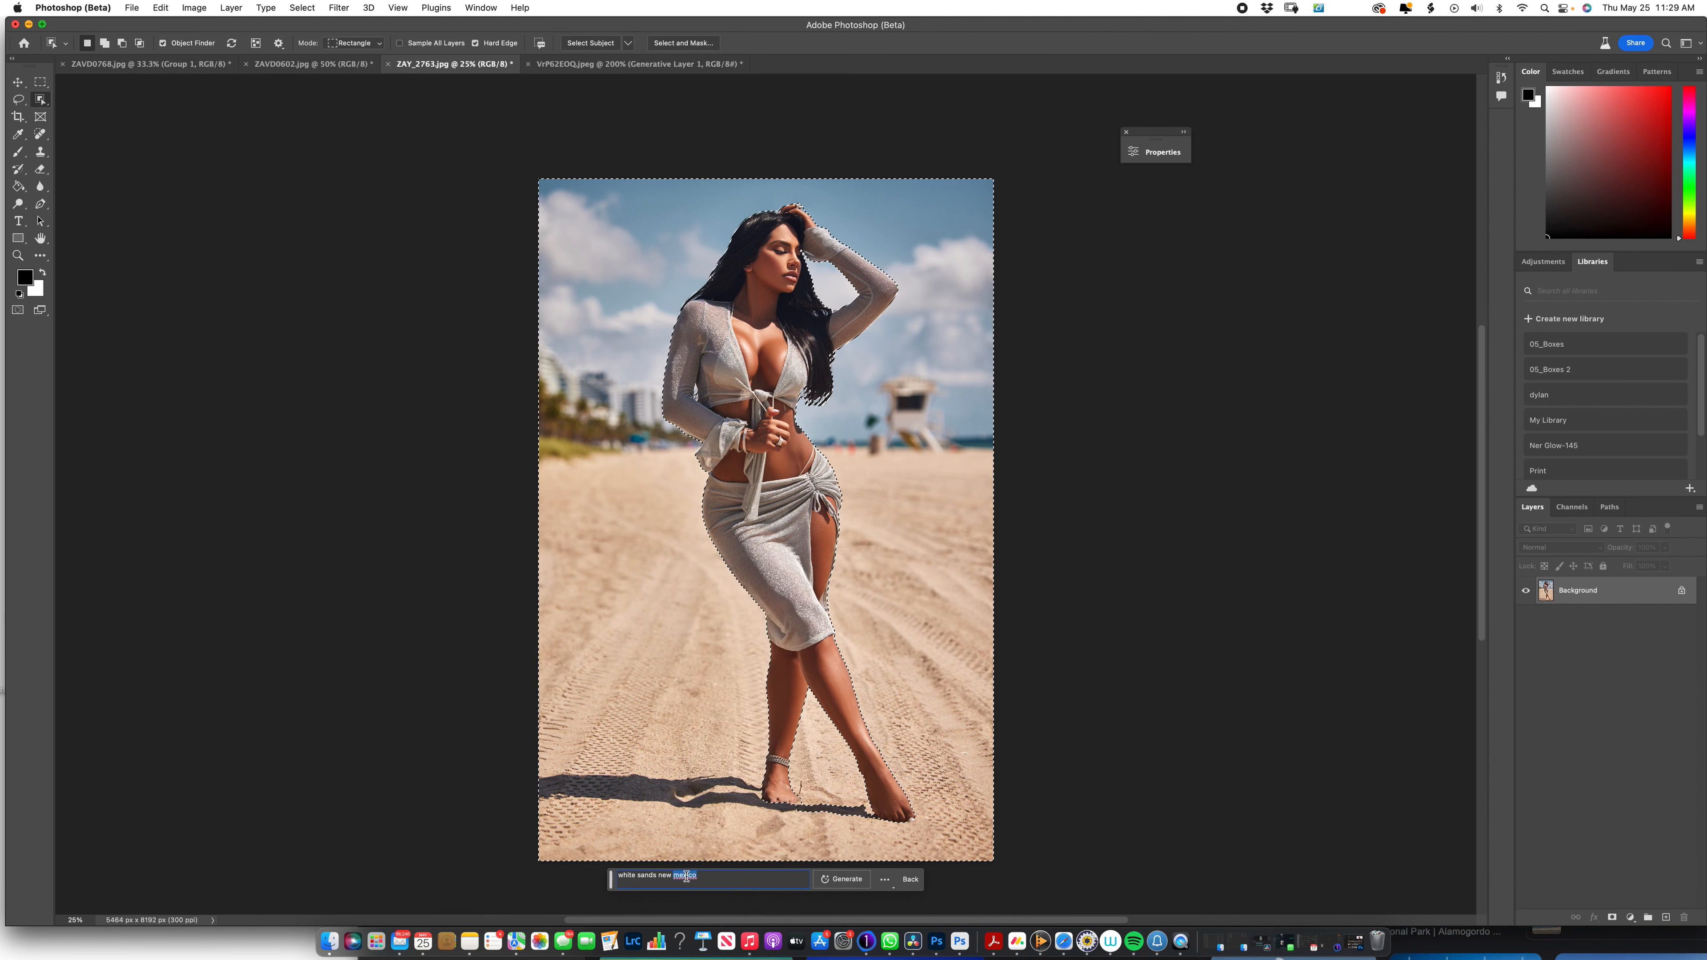
pyautogui.click(848, 887)
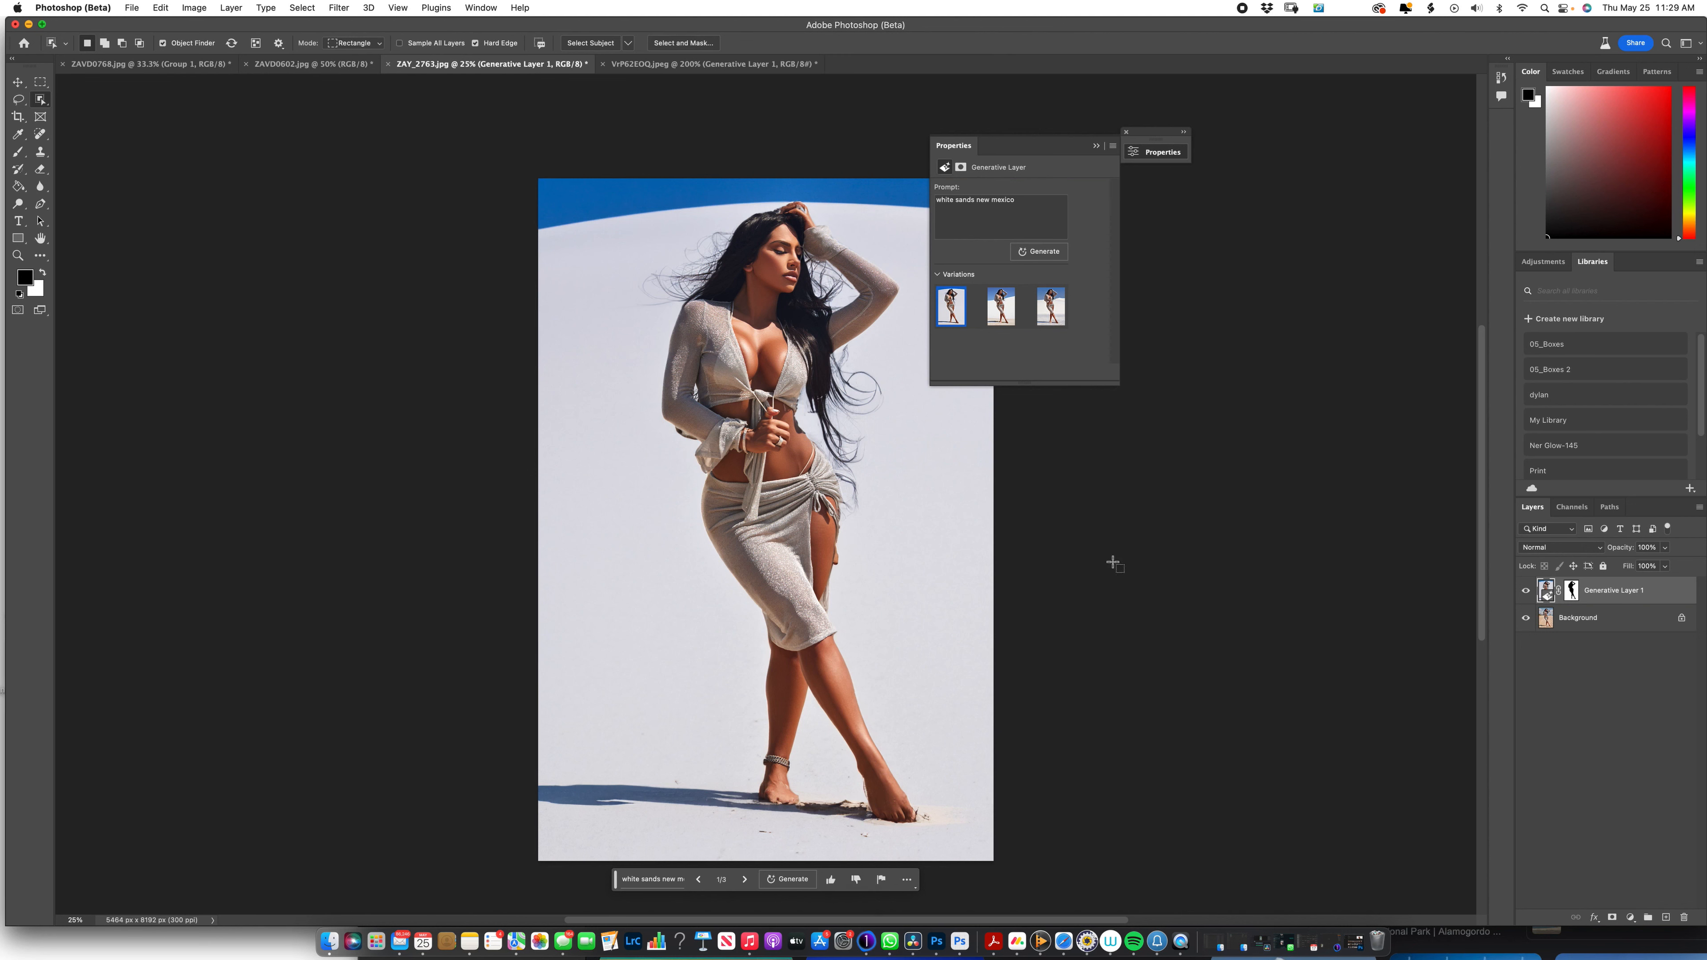
# Compare the generated variations, move the Properties panel clear of the photo, and choose the third variation.
pyautogui.click(1003, 314)
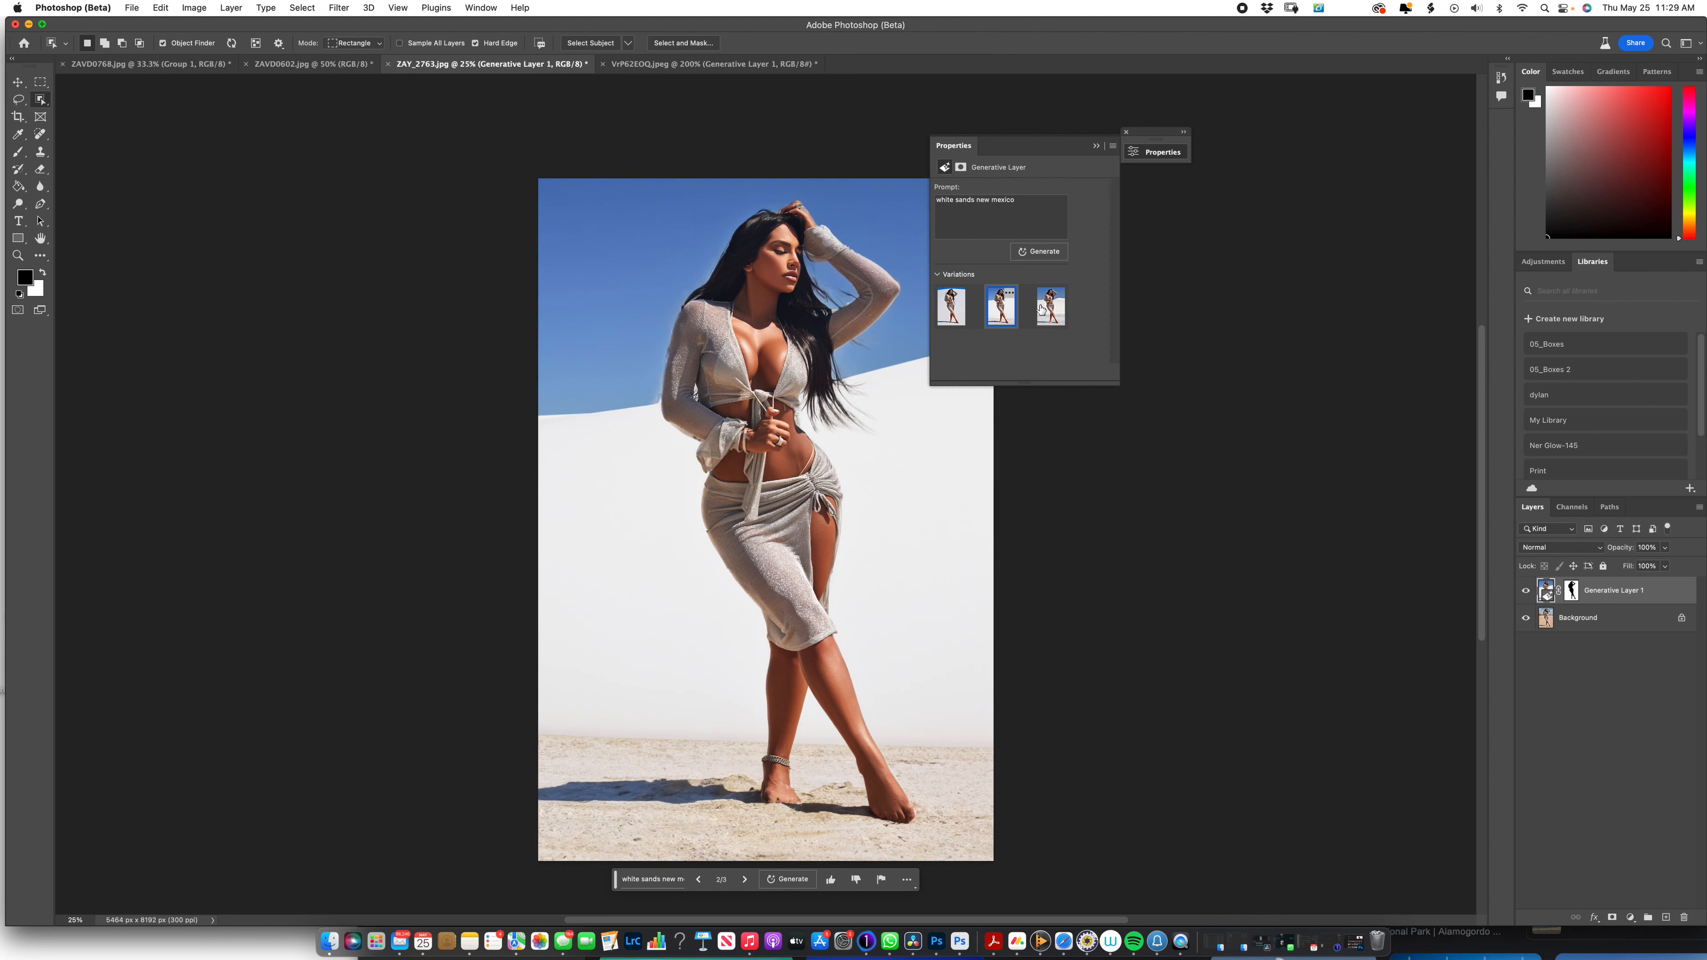
pyautogui.moveTo(1040, 151); pyautogui.dragTo(1137, 123)
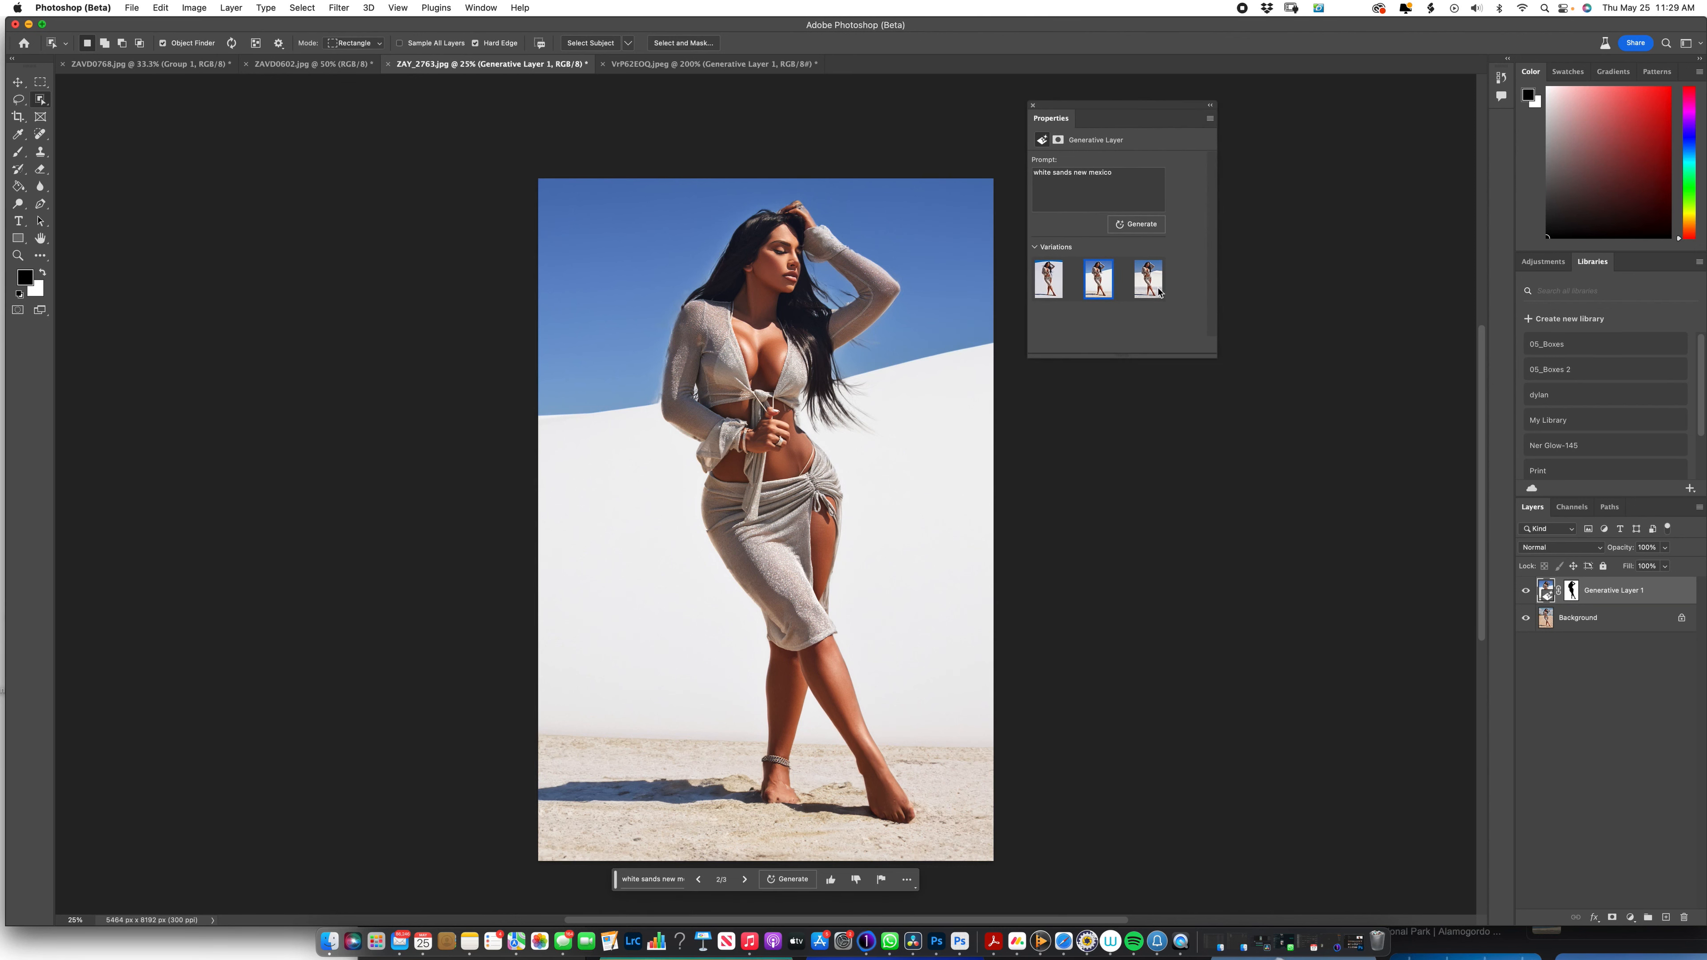
pyautogui.click(1147, 279)
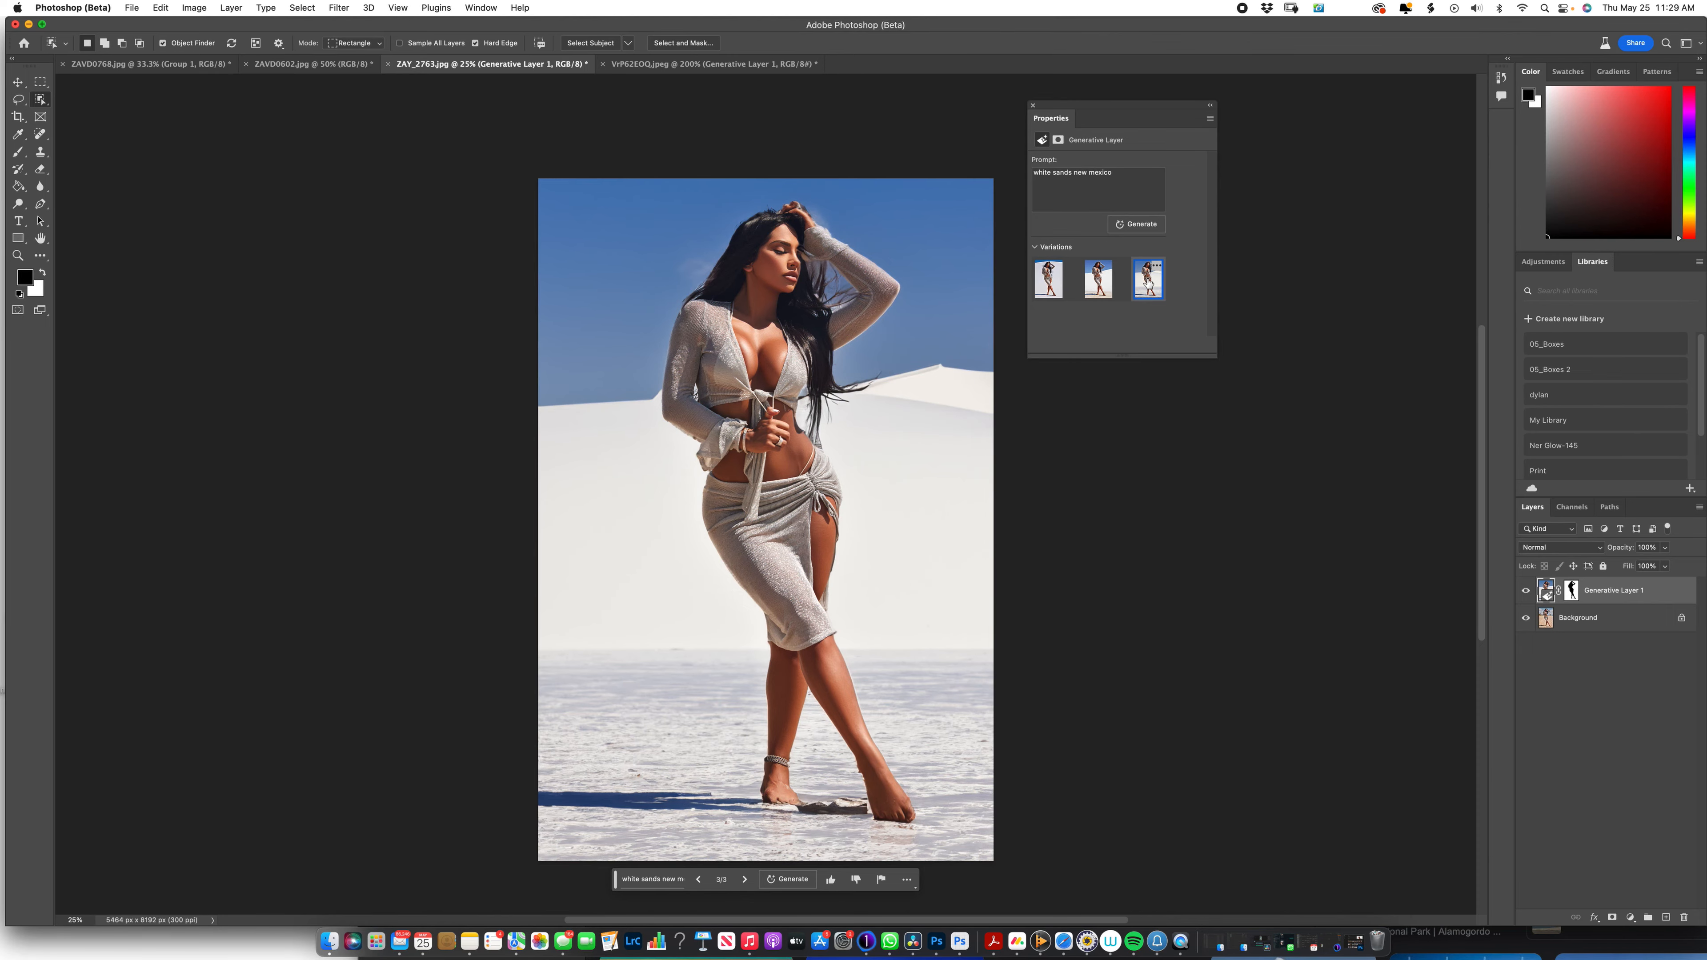
# Inspect how the generated background blends with the woman's waist, hair, face and raised arm up close.
pyautogui.press('super+plus')
pyautogui.press('super+plus')
pyautogui.press('super+plus')
pyautogui.press('super+plus')
pyautogui.scroll(2, 747, 432)
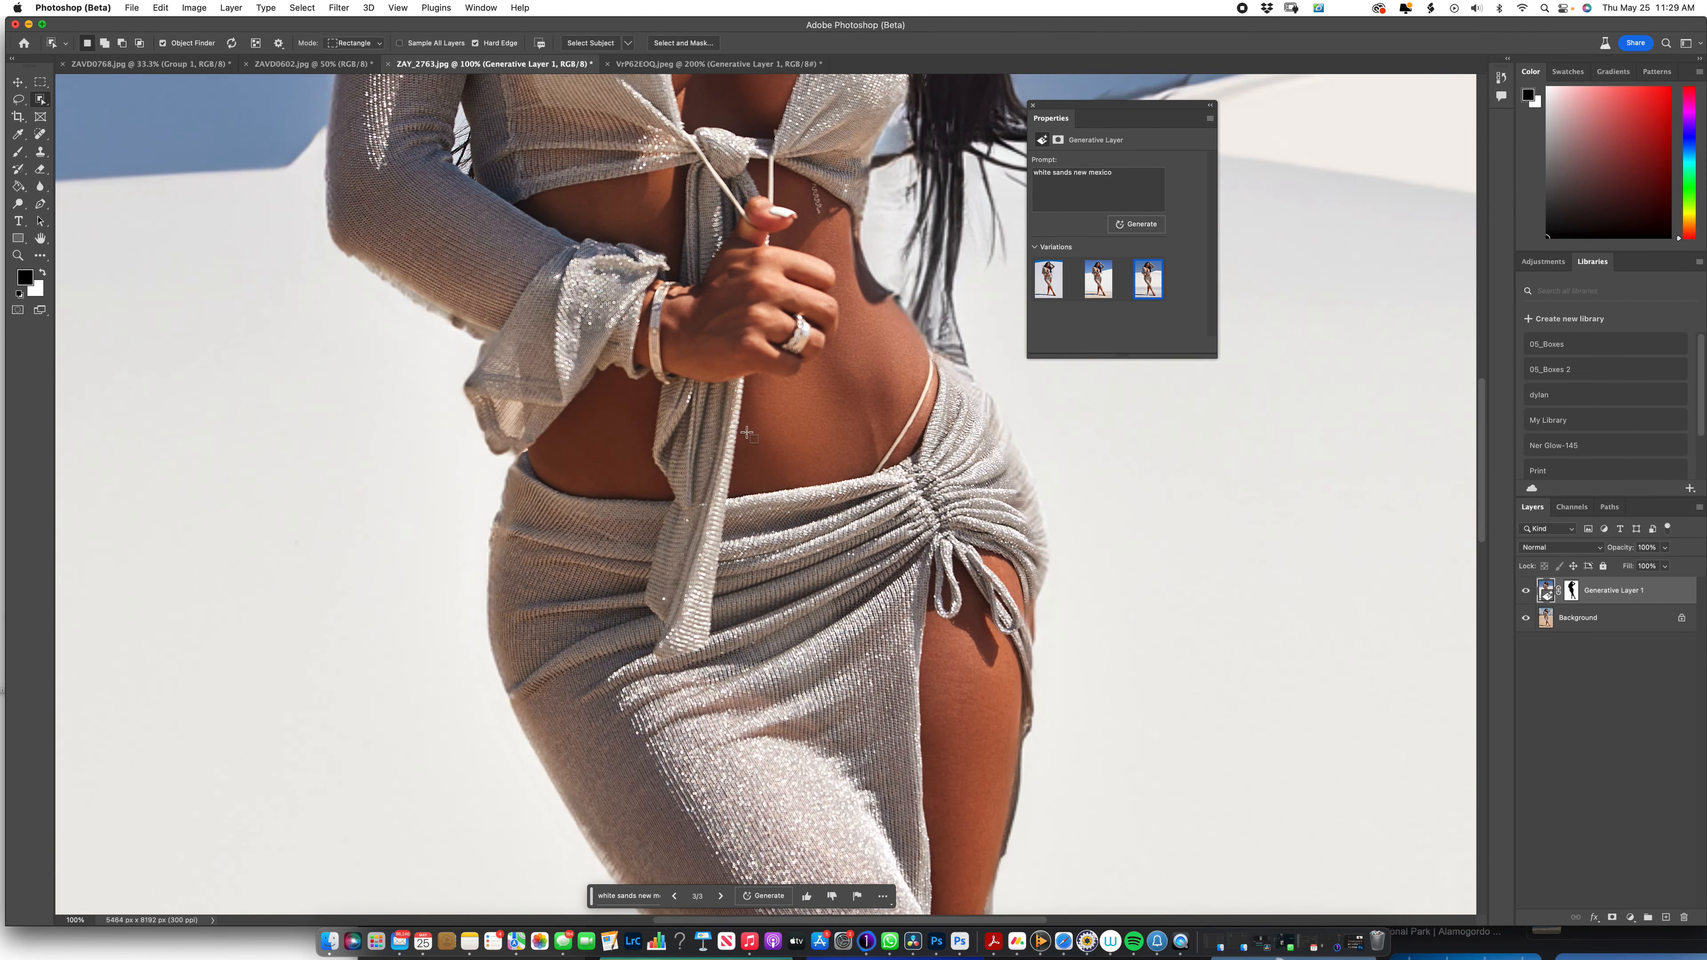
pyautogui.scroll(5, 747, 433)
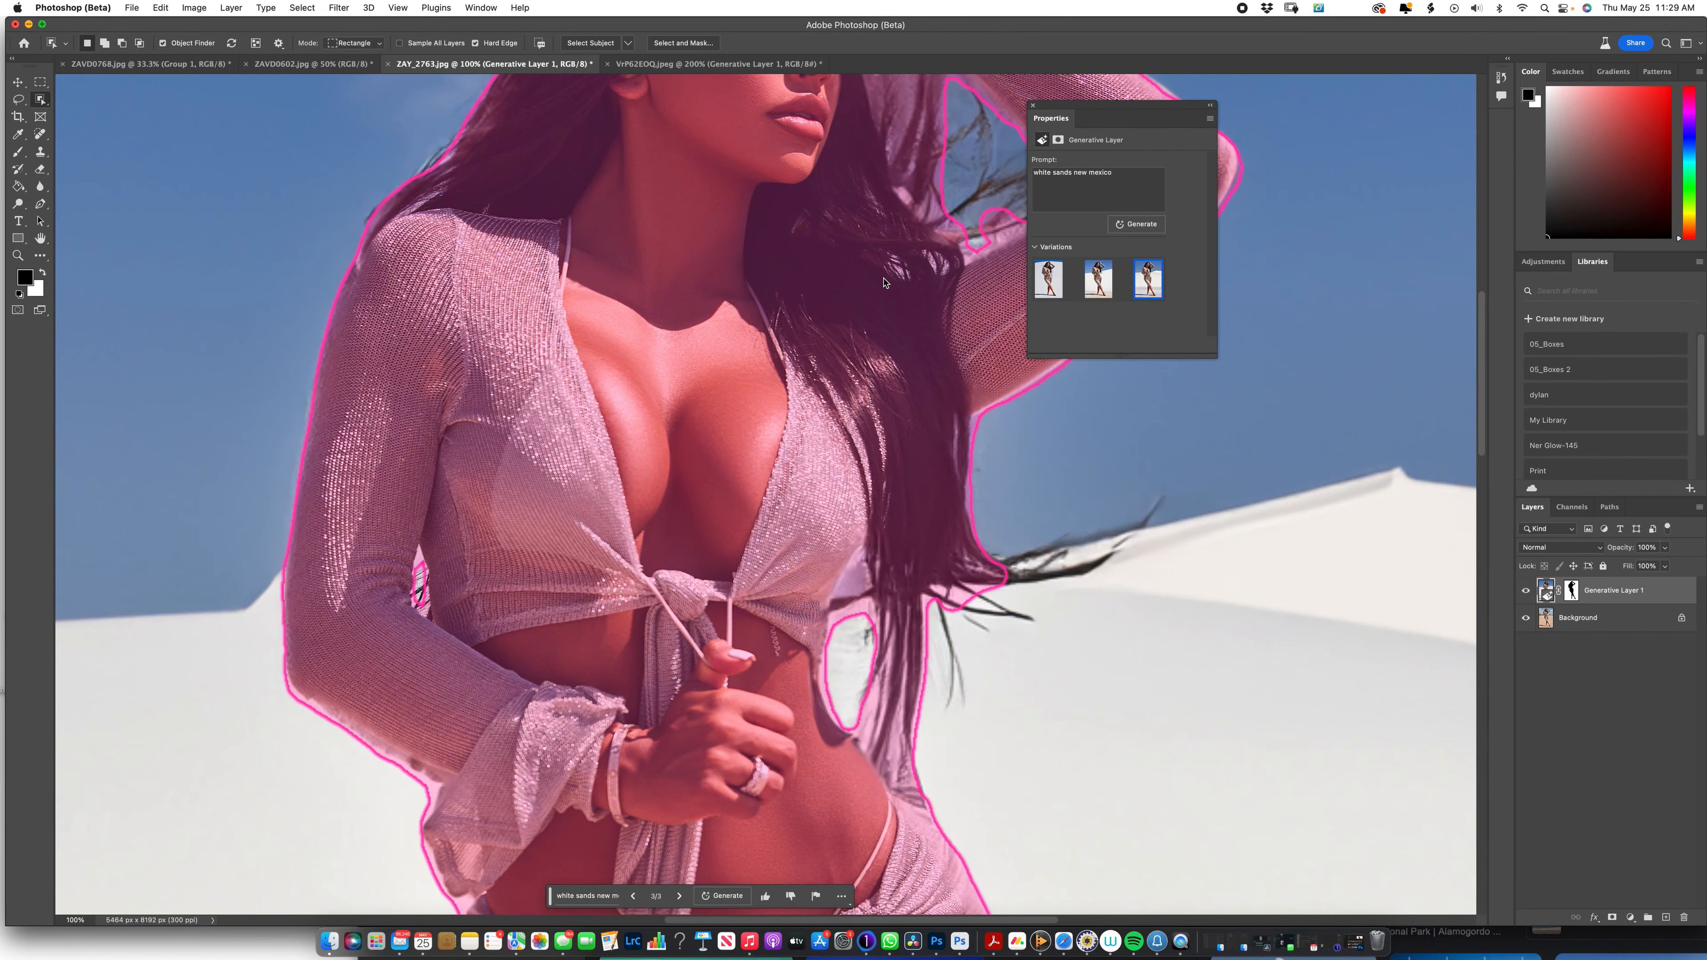
pyautogui.scroll(5, 884, 282)
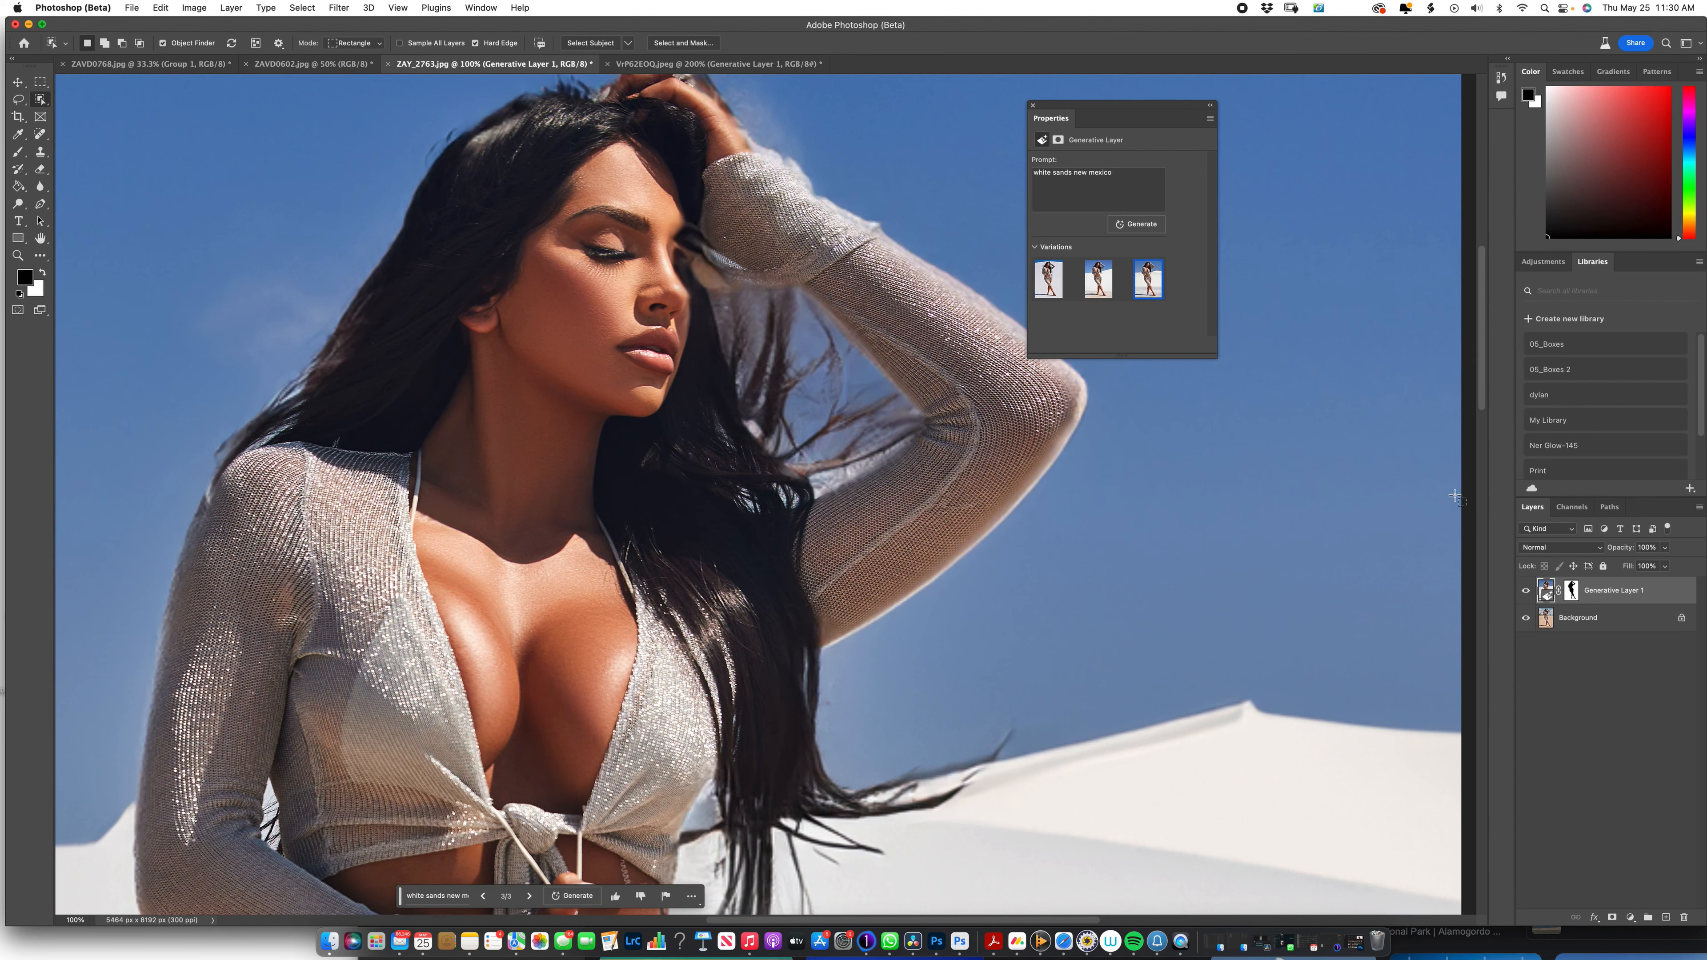
# Paint black with the Brush tool on the generative layer's mask to bring back the original hair beside the face.
pyautogui.click(1572, 592)
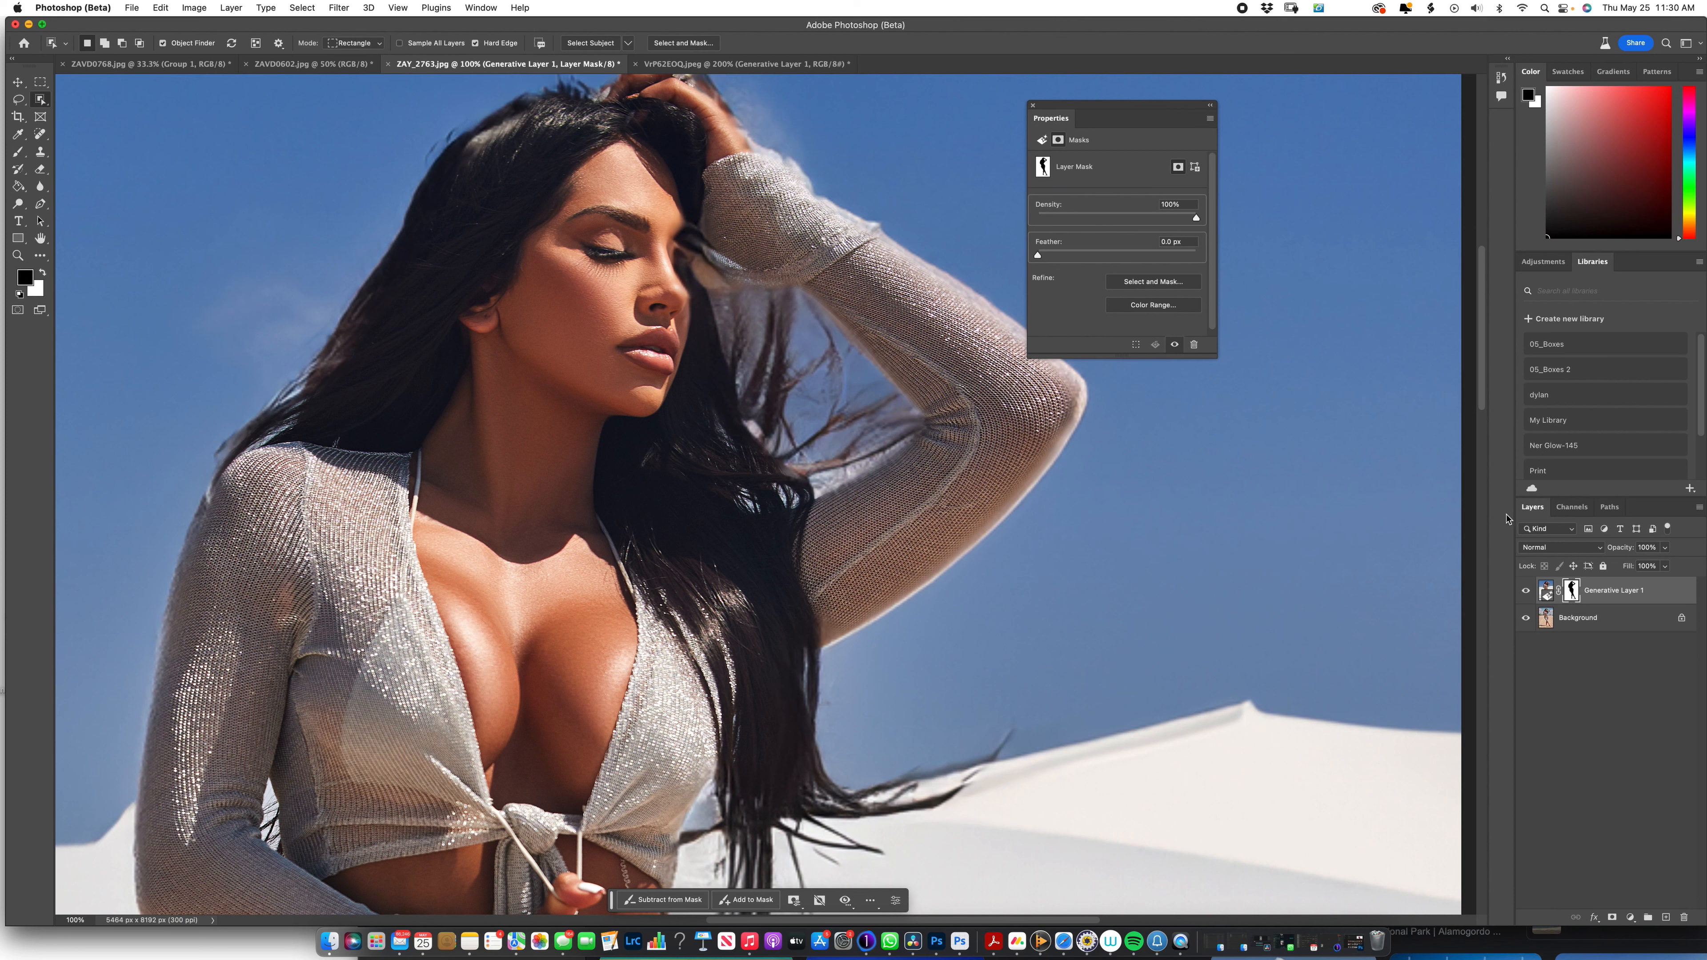
pyautogui.scroll(-1, 1196, 230)
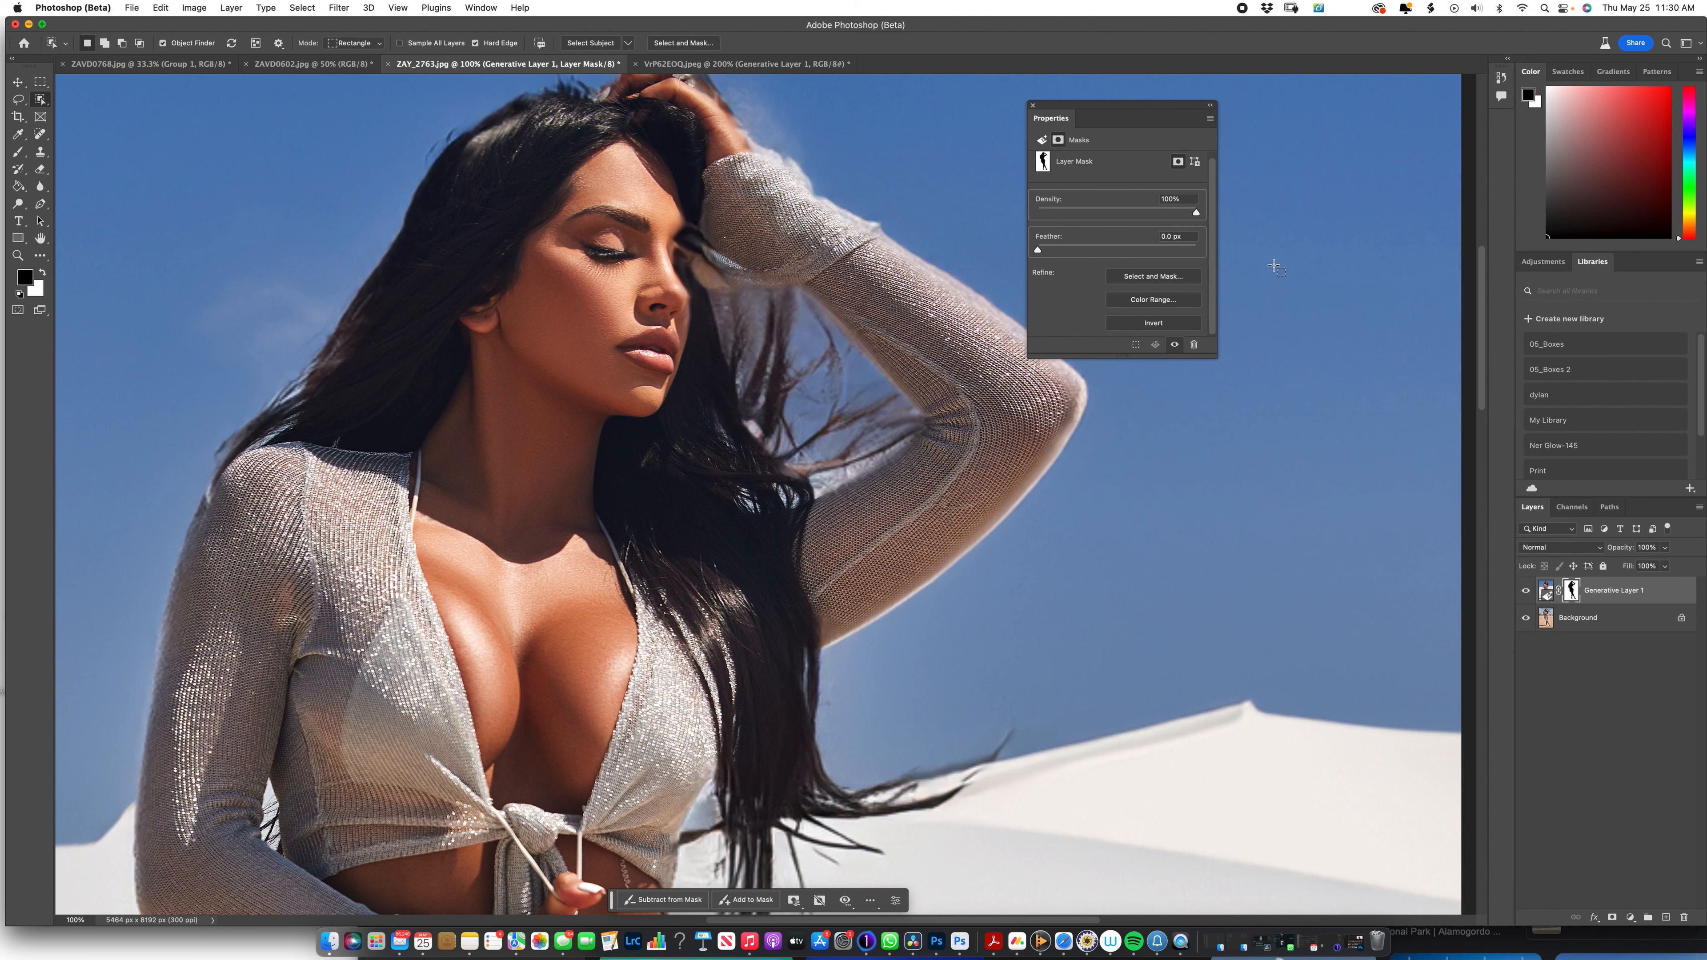
pyautogui.click(19, 153)
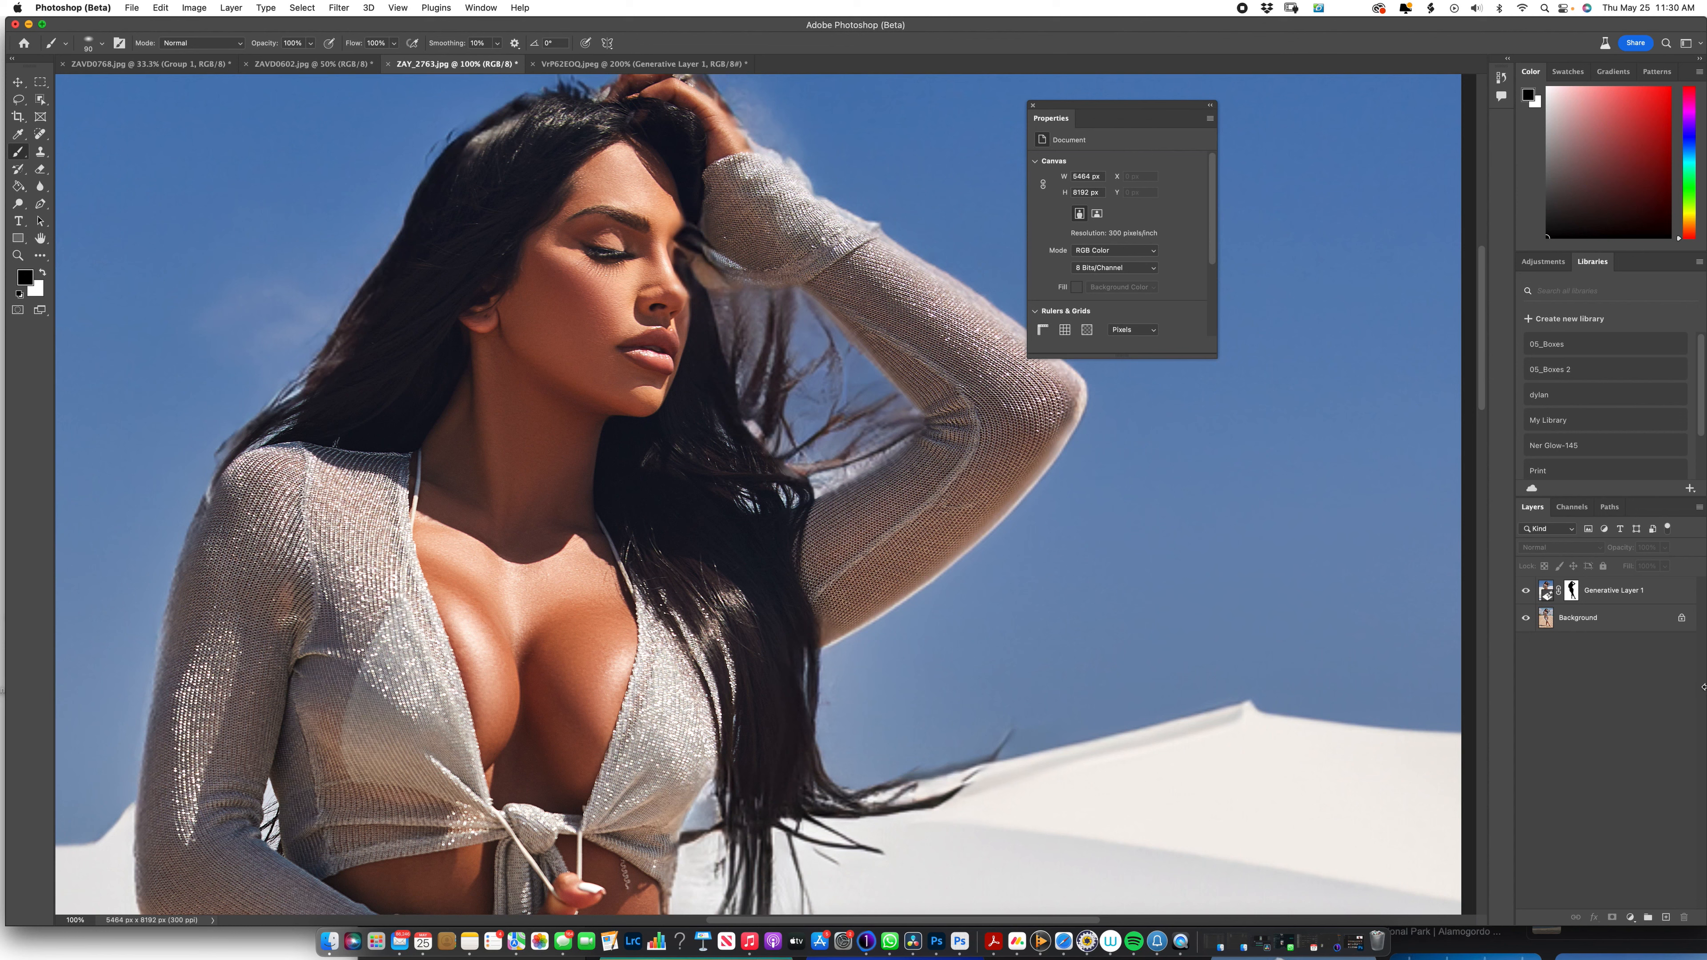
pyautogui.click(1570, 590)
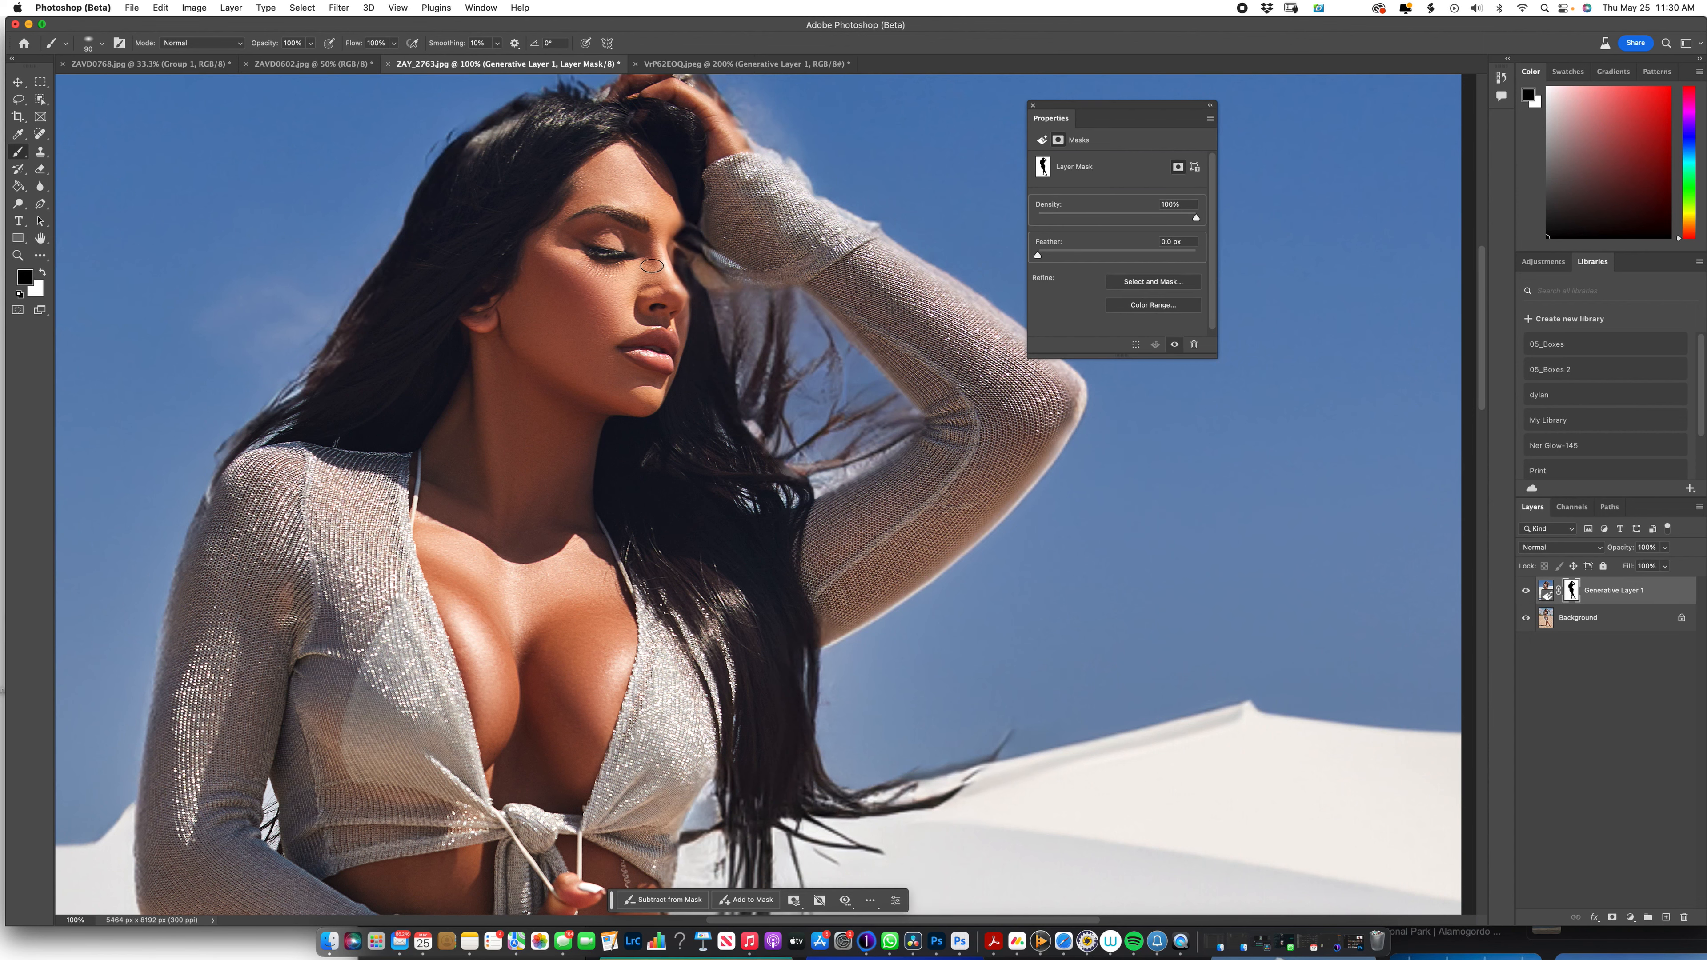
pyautogui.press('super+plus')
pyautogui.press('super+plus')
pyautogui.press('super+plus')
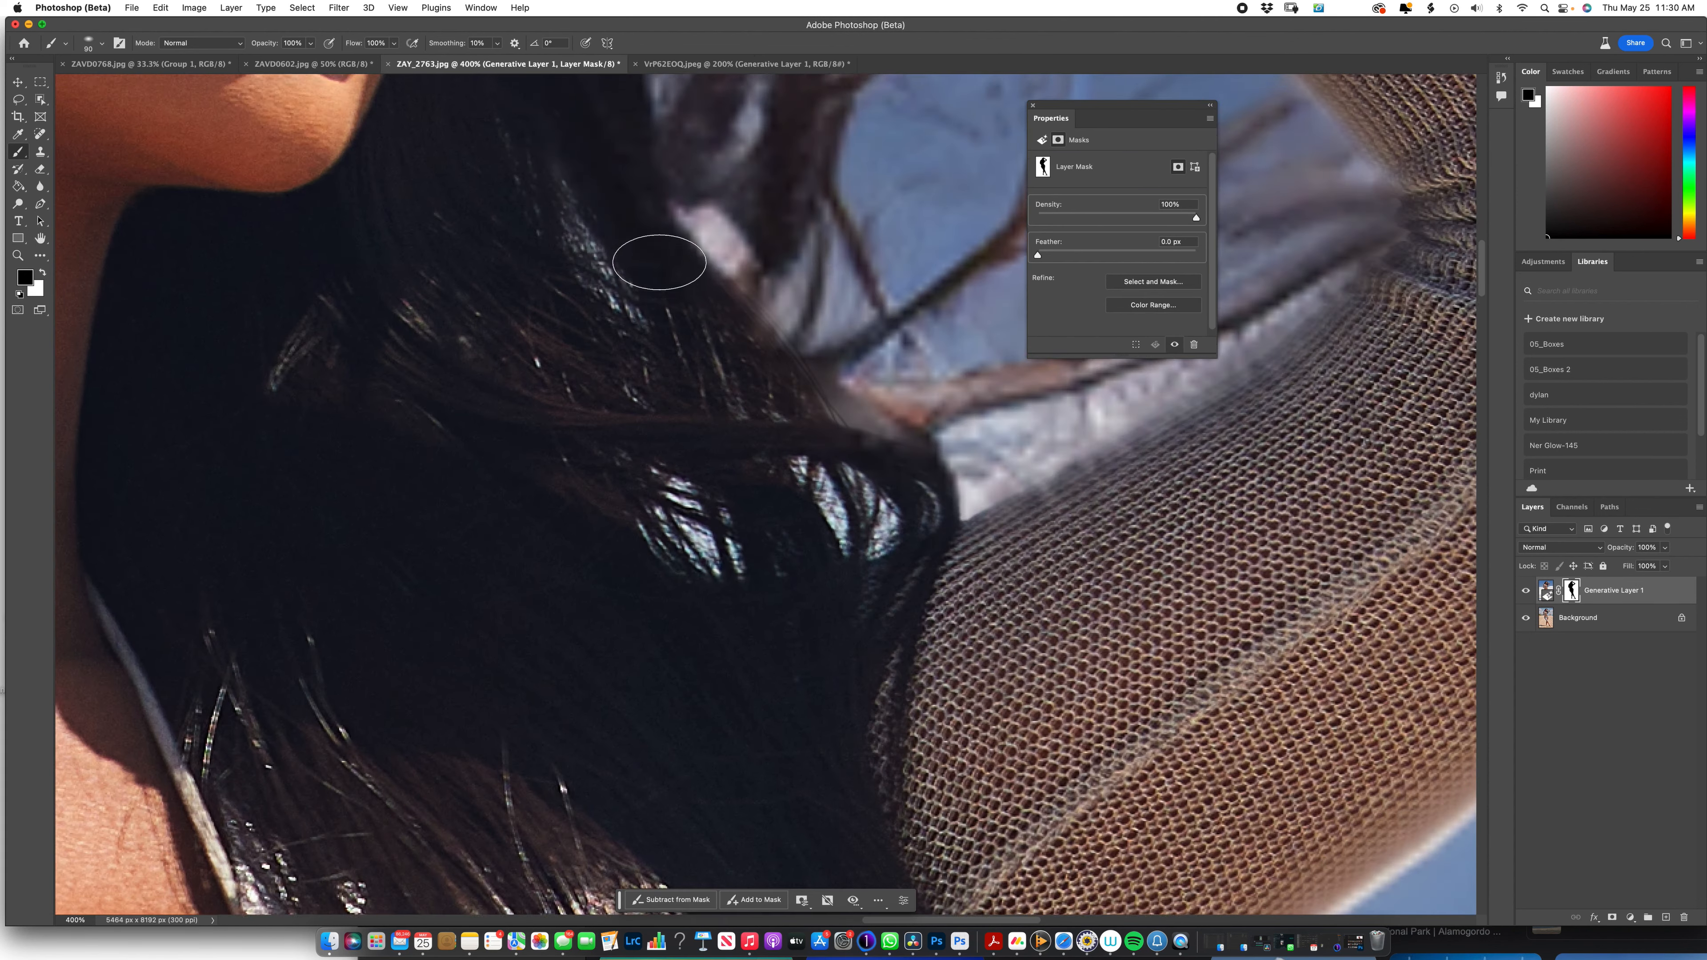
pyautogui.scroll(10, 659, 263)
pyautogui.moveTo(402, 295)
pyautogui.mouseDown()
pyautogui.moveTo(400, 220)
pyautogui.moveTo(331, 111)
pyautogui.mouseUp()
pyautogui.moveTo(409, 193)
pyautogui.mouseDown()
pyautogui.moveTo(495, 286)
pyautogui.moveTo(549, 394)
pyautogui.mouseUp()
pyautogui.moveTo(547, 332); pyautogui.dragTo(506, 163)
pyautogui.moveTo(573, 402); pyautogui.dragTo(530, 215)
pyautogui.moveTo(525, 196)
pyautogui.mouseDown()
pyautogui.moveTo(524, 444)
pyautogui.moveTo(499, 246)
pyautogui.moveTo(533, 418)
pyautogui.mouseUp()
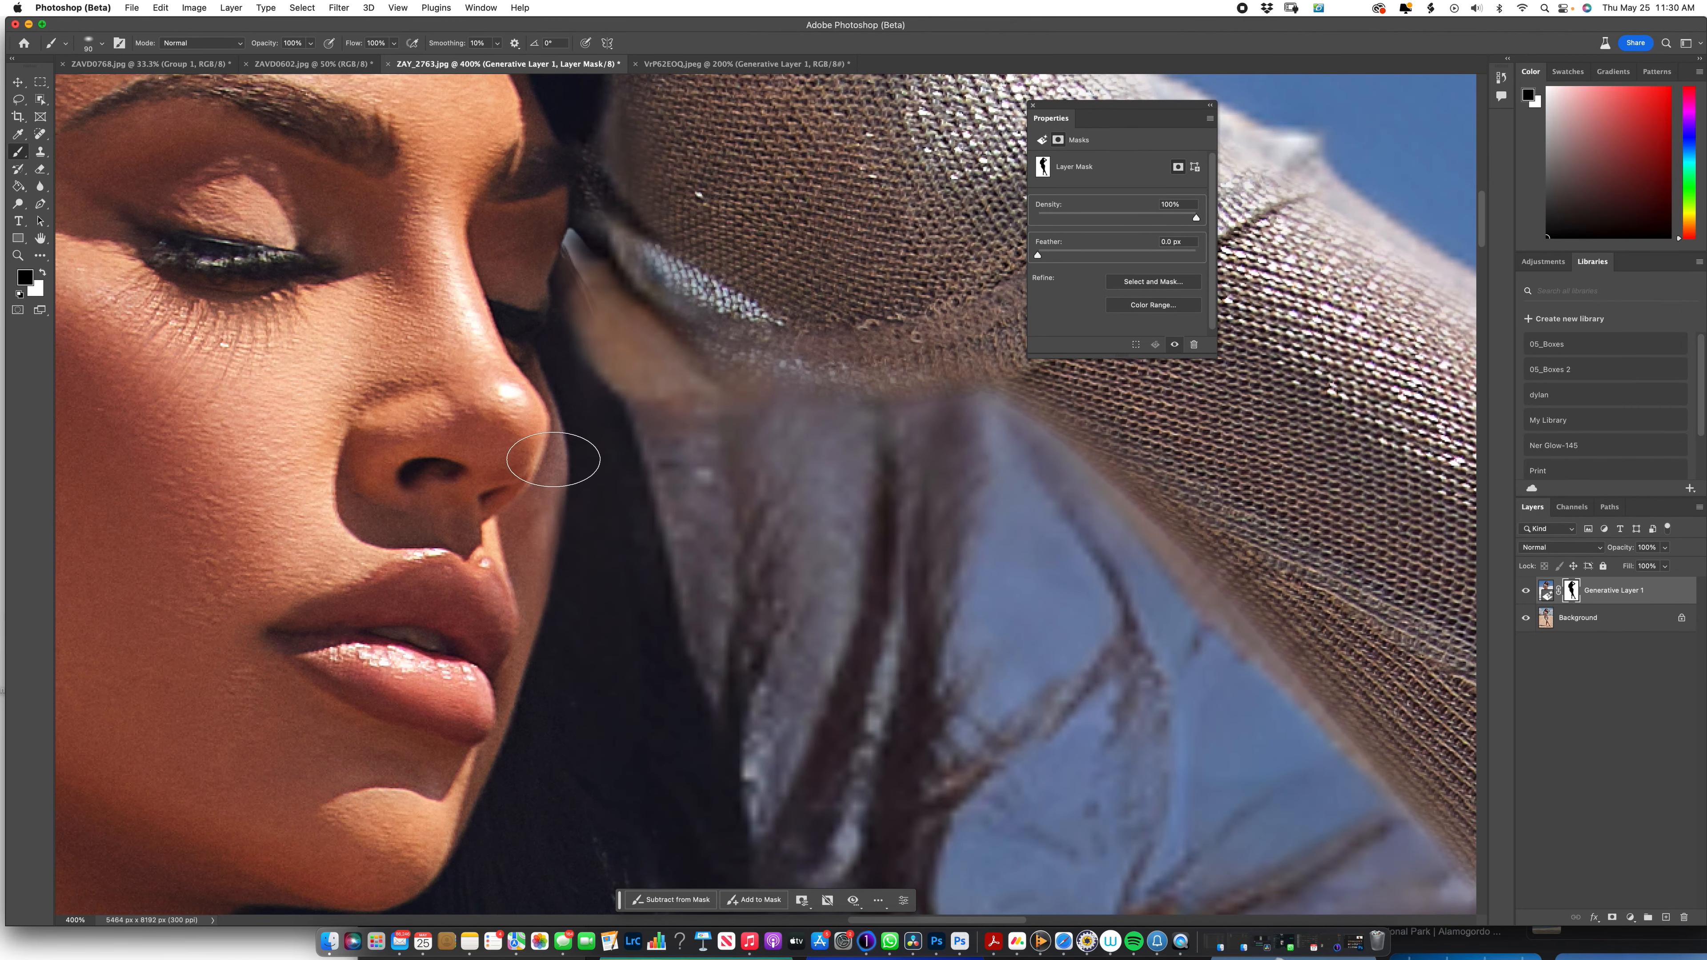
# Reduce the brush to about 50 px and paint the mask along the hair edge between the nose and the raised sleeve.
pyautogui.press('[')
pyautogui.press('[')
pyautogui.press('[')
pyautogui.press('[')
pyautogui.press('[')
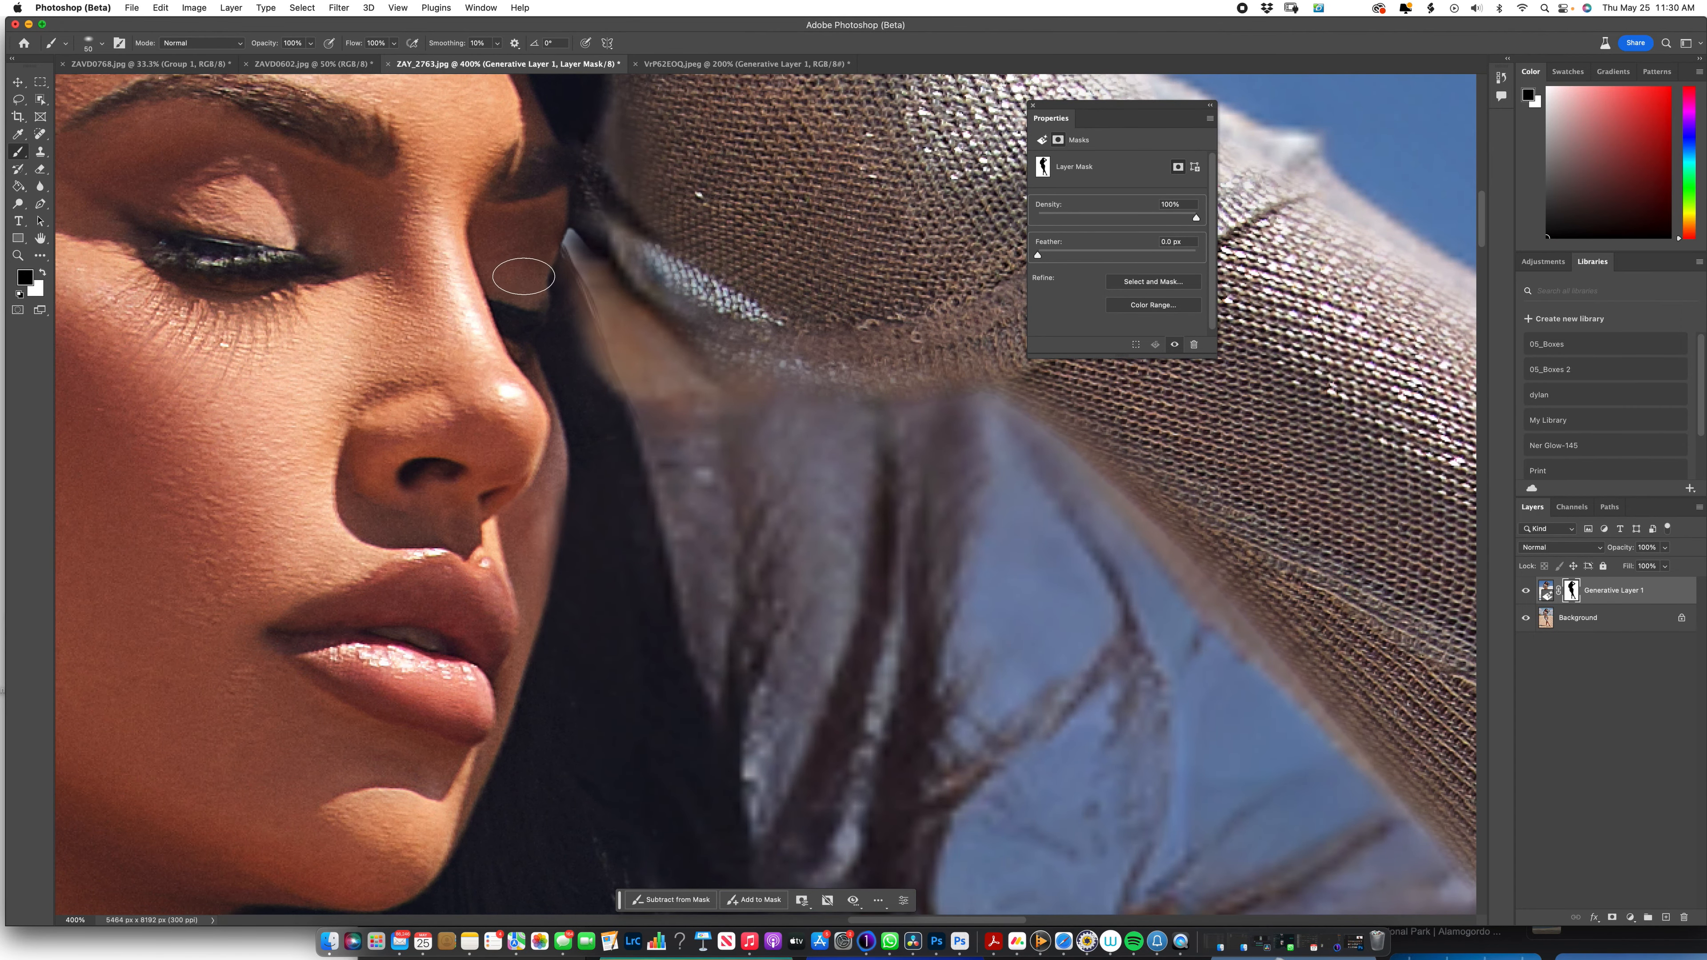
pyautogui.moveTo(566, 340)
pyautogui.mouseDown()
pyautogui.moveTo(566, 323)
pyautogui.moveTo(605, 449)
pyautogui.mouseUp()
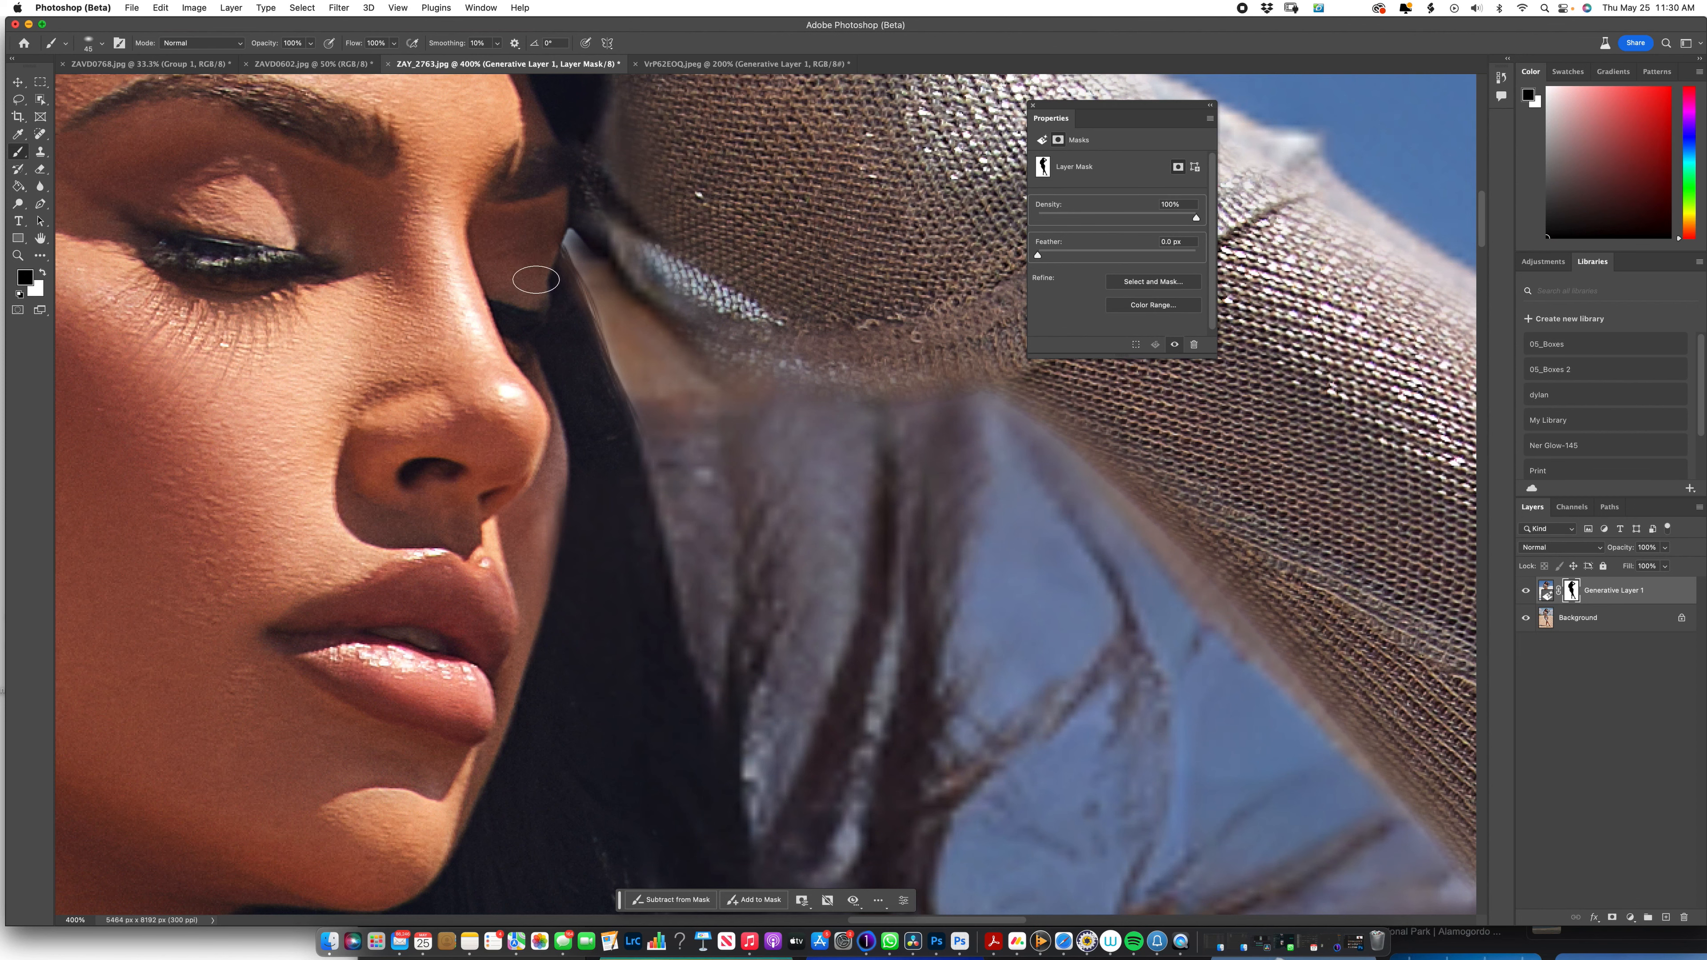
# Replace the generative layer's prompt with "beautiful beach" and generate new background variations.
pyautogui.press('super+minus')
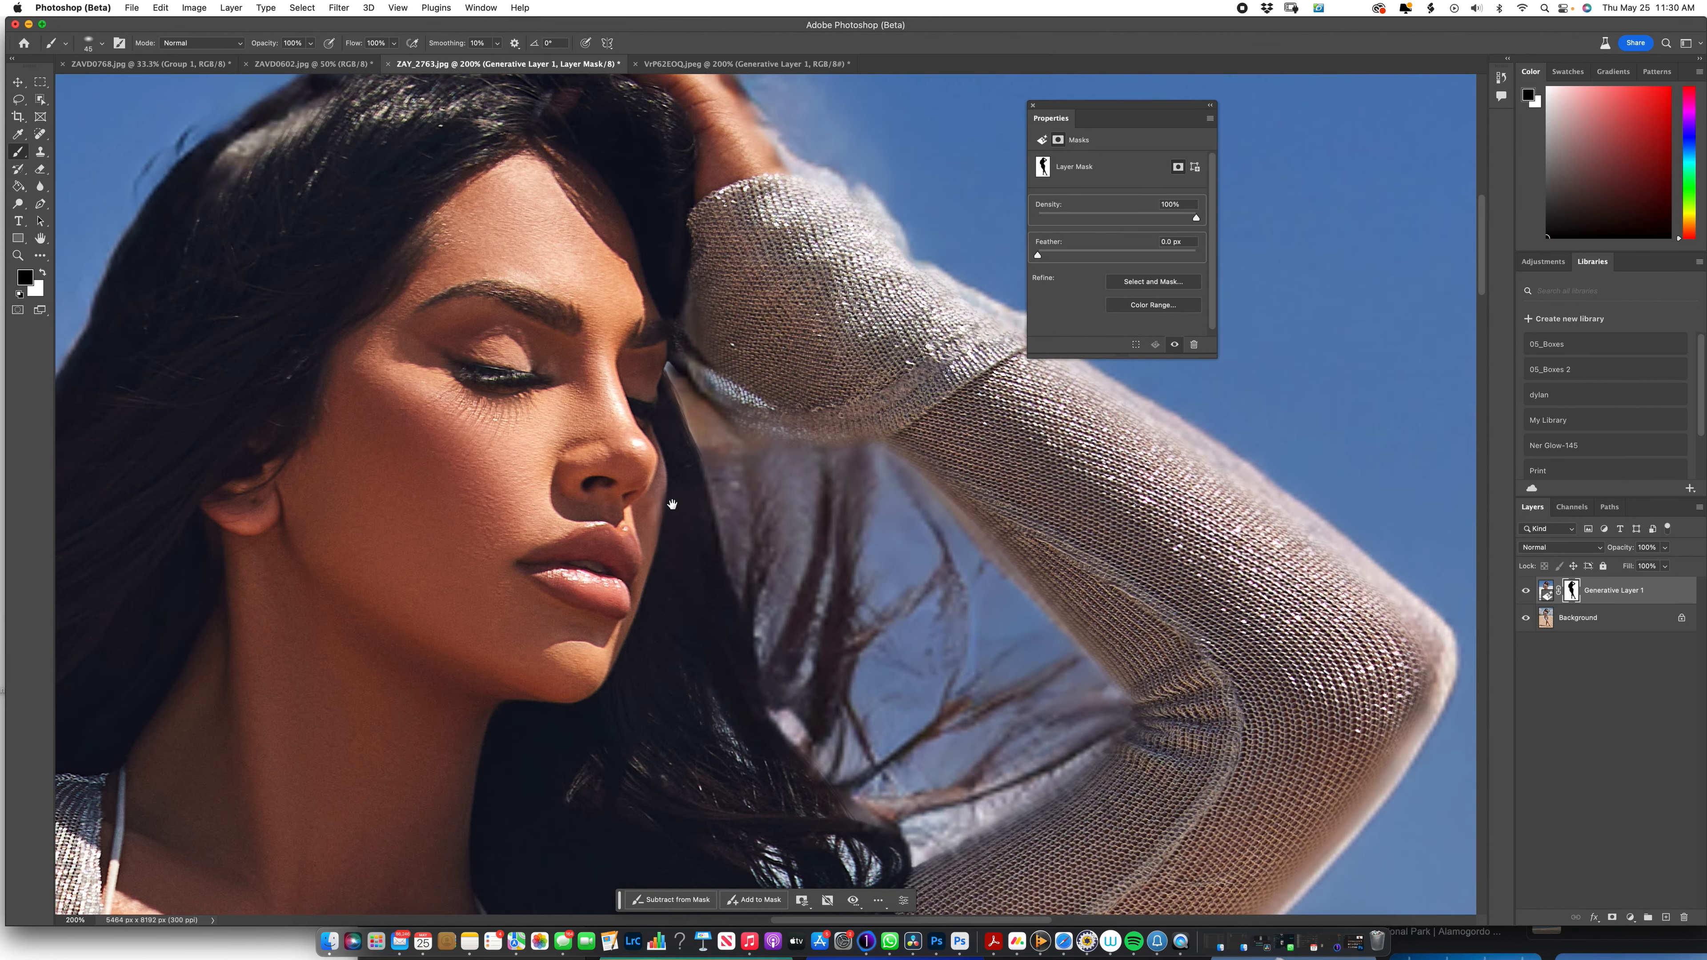
pyautogui.scroll(-5, 667, 498)
pyautogui.press('super+minus')
pyautogui.press('super+minus')
pyautogui.press('super+minus')
pyautogui.press('super+minus')
pyautogui.scroll(-5, 852, 579)
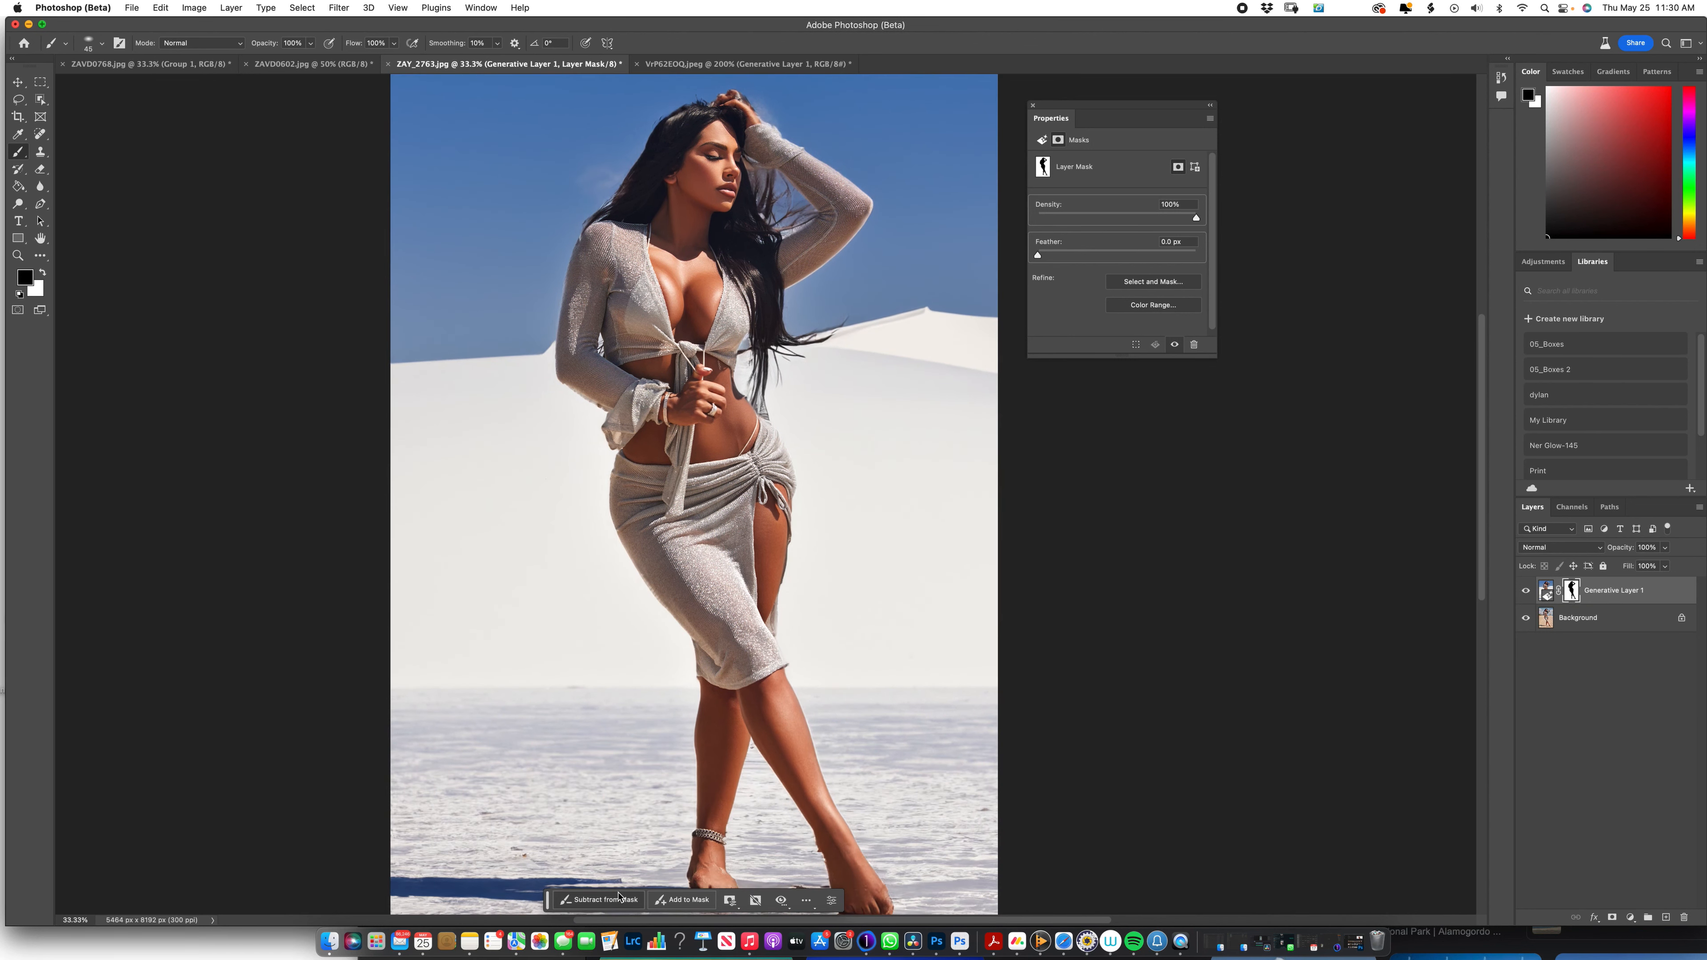
pyautogui.click(1546, 591)
pyautogui.click(1127, 179)
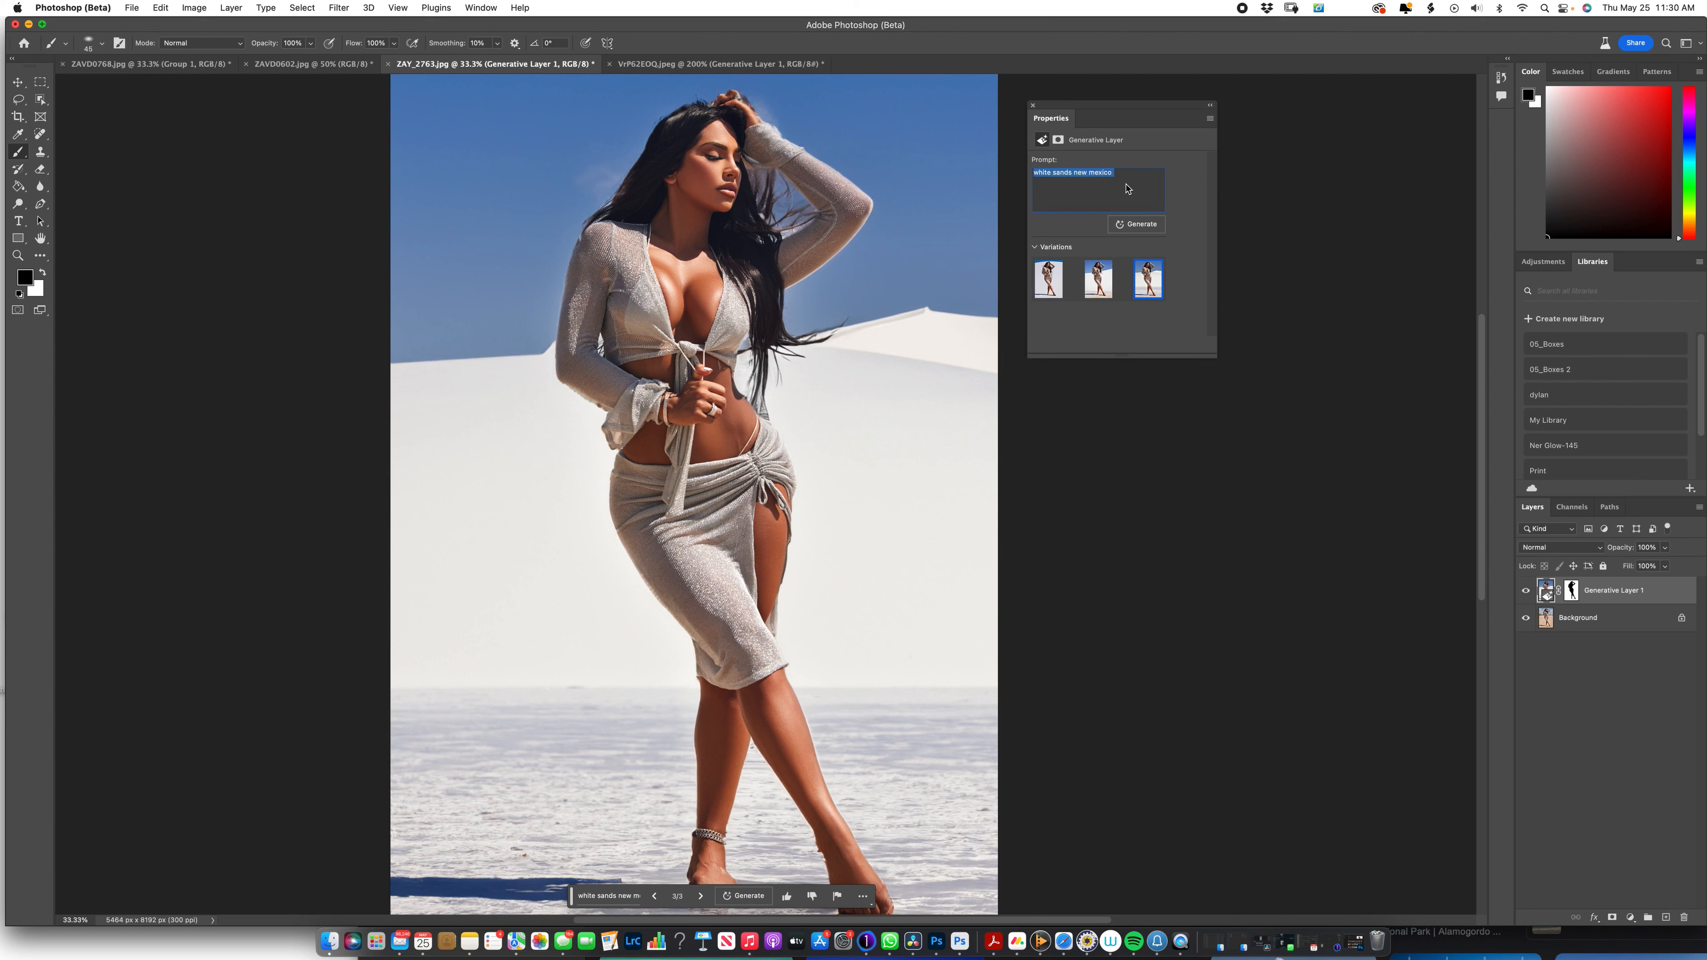
pyautogui.write('beautiful beach')
pyautogui.click(1131, 226)
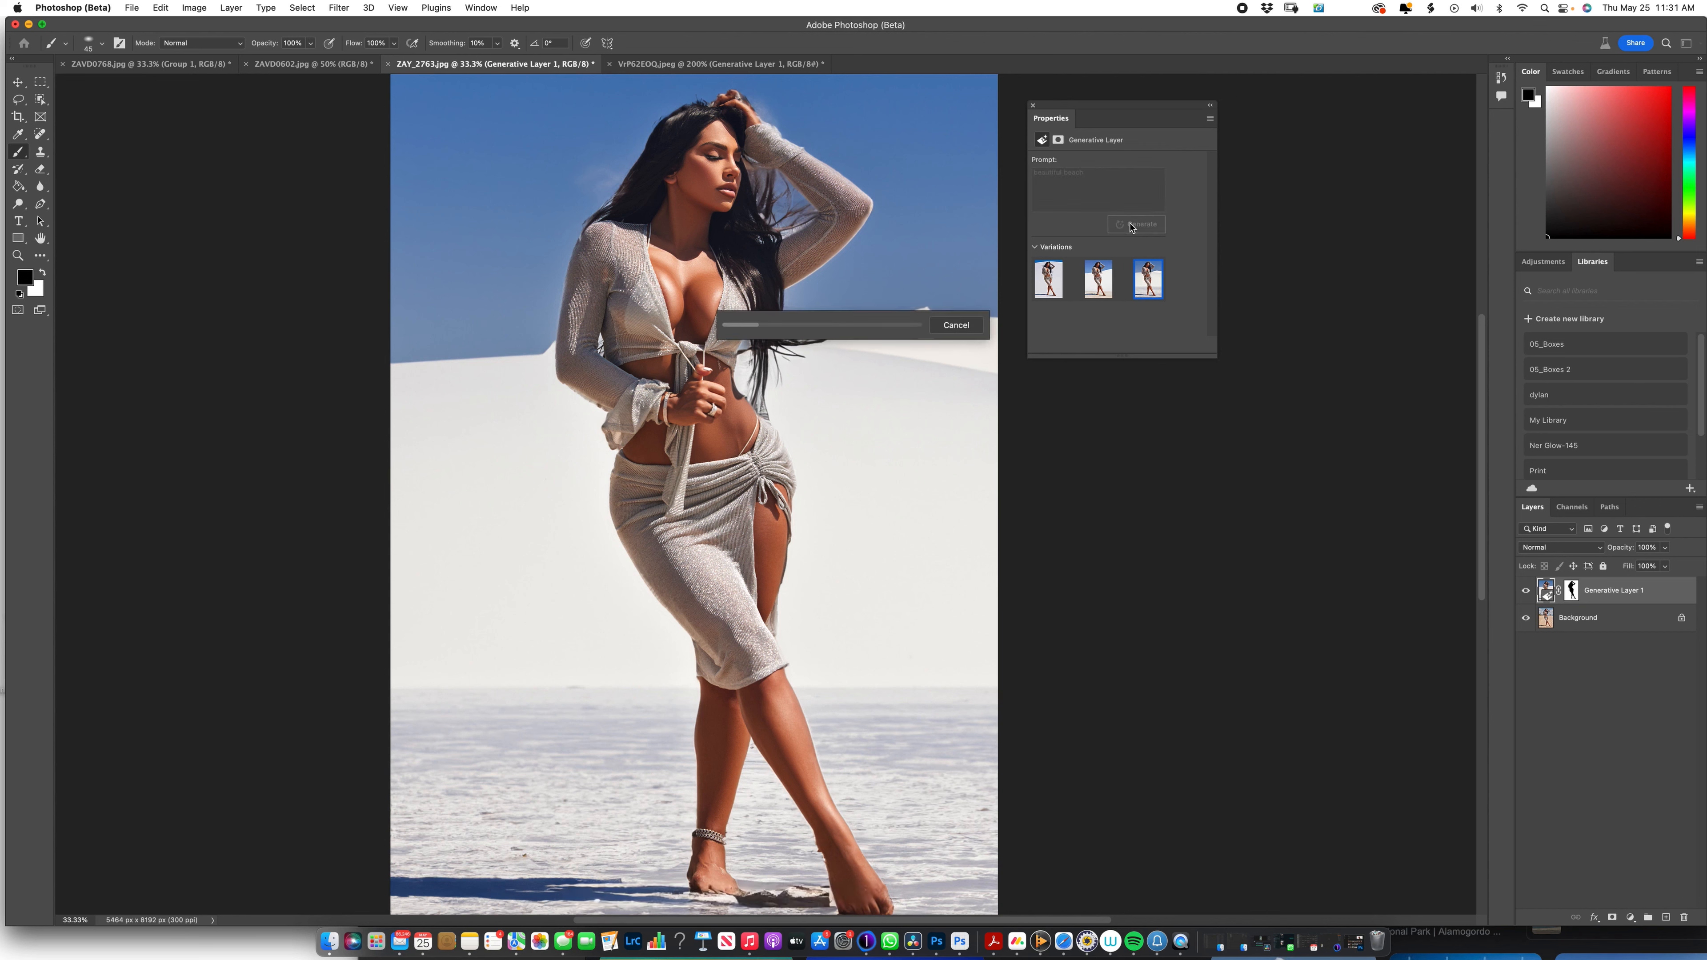